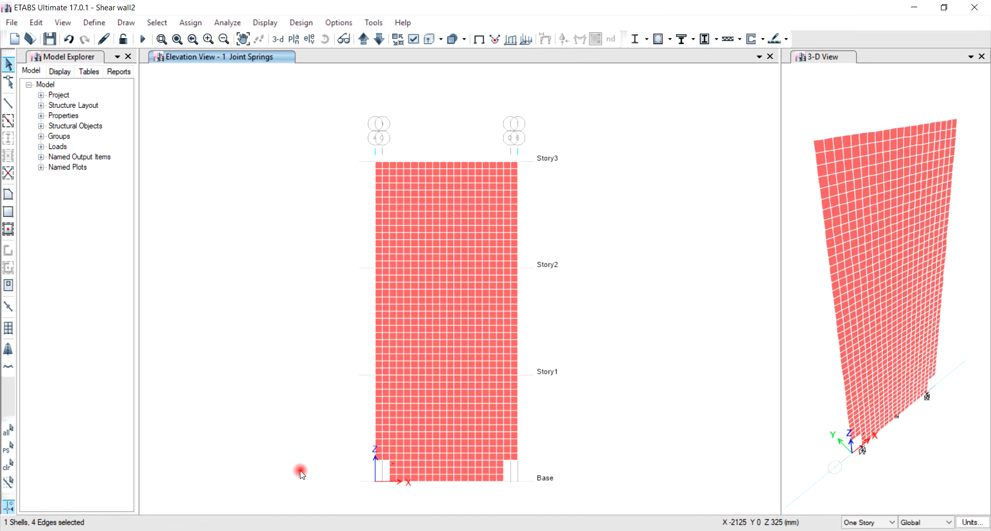
Step: Add a new link/support property named RSFJ
left_click(104, 30)
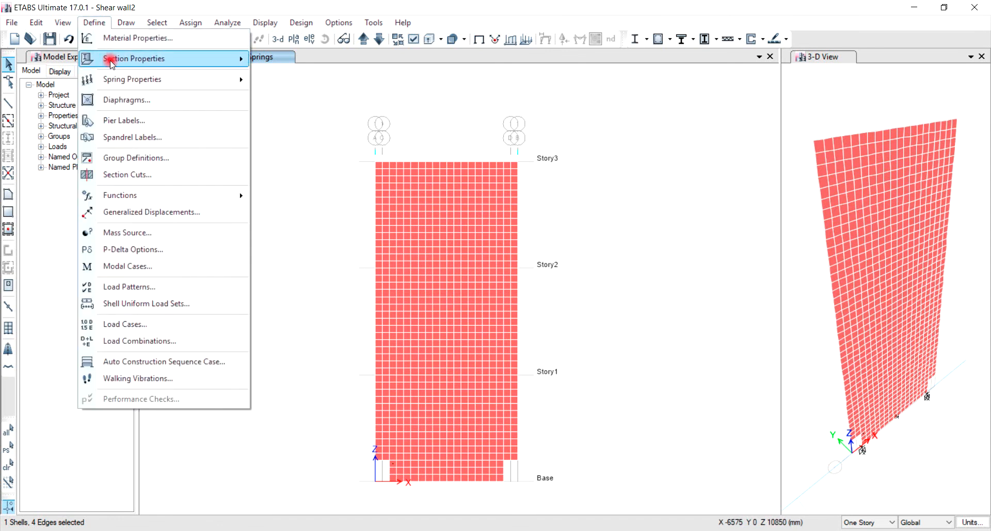
left_click(167, 58)
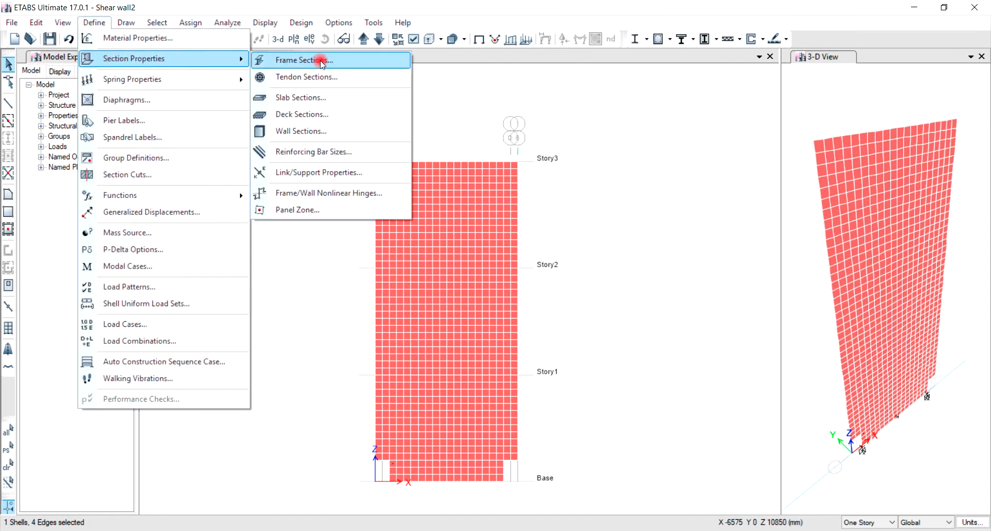
left_click(314, 173)
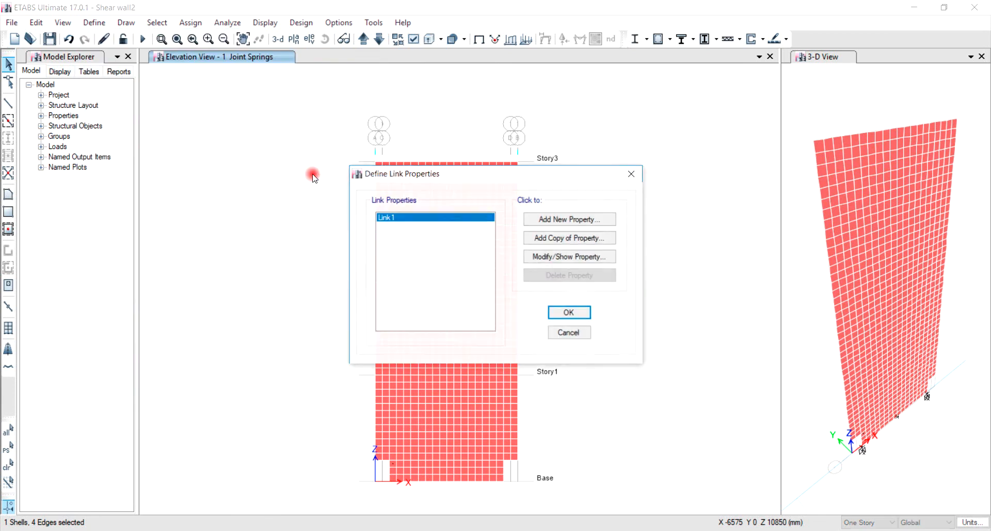
left_click(574, 219)
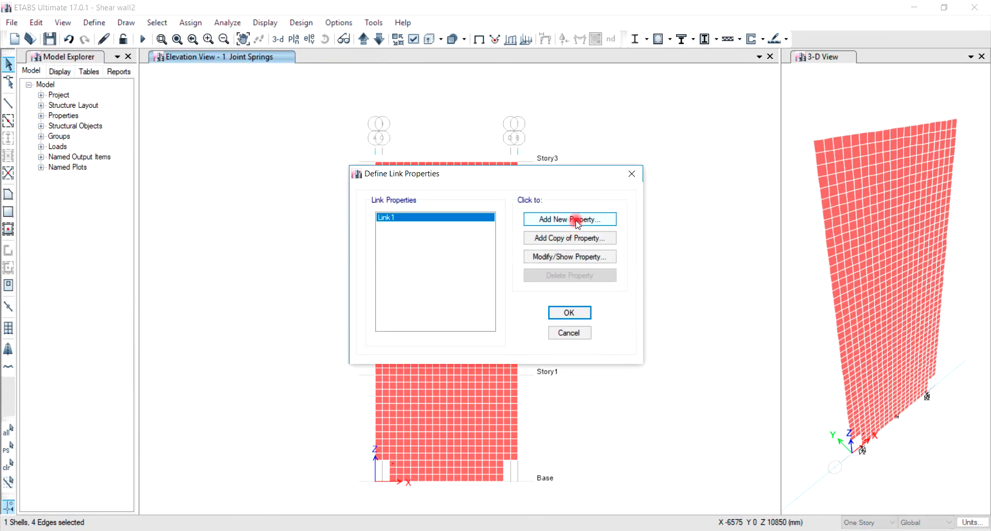
double_click(426, 125)
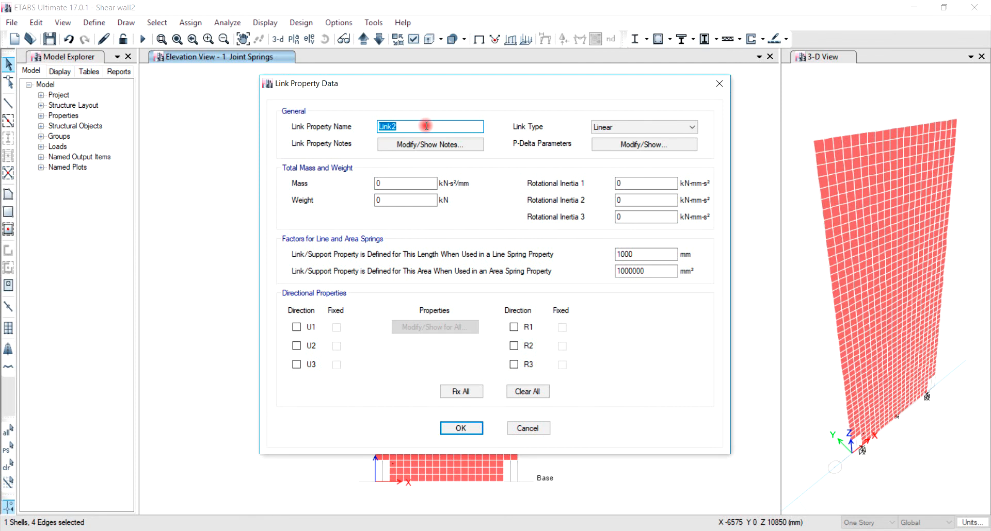
type("`RSFJ")
key("Home")
key("Delete")
Step: Set the link type to Damper - Friction Spring and enable the U1 direction as nonlinear
left_click(643, 129)
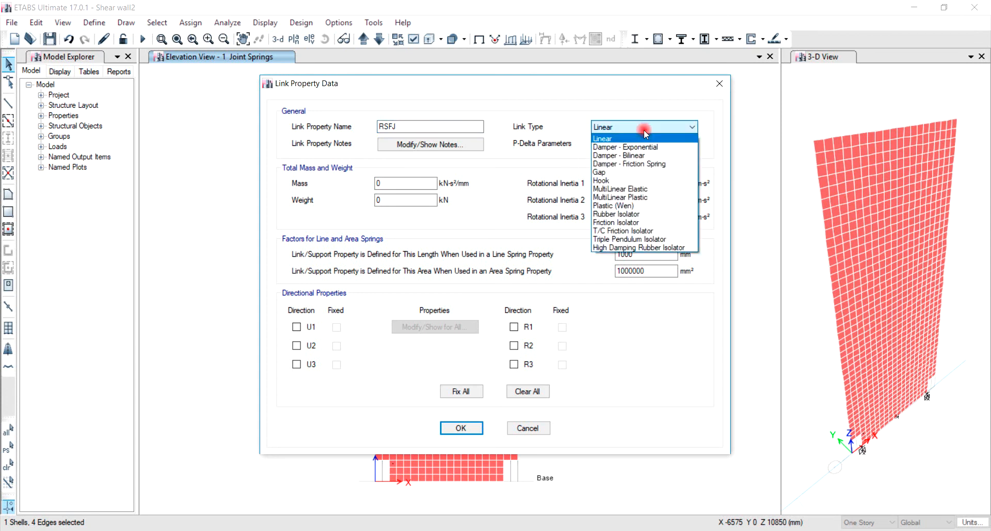
left_click(645, 163)
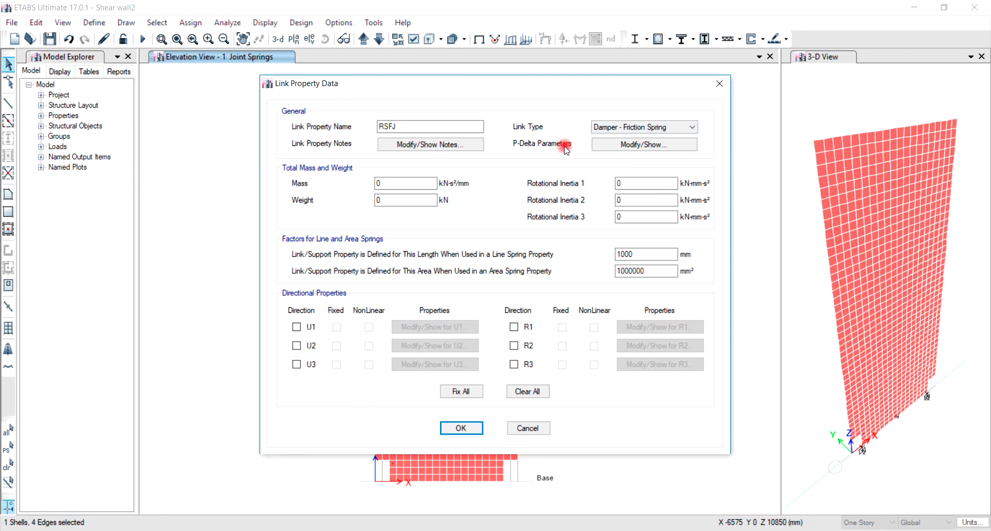
left_click(297, 328)
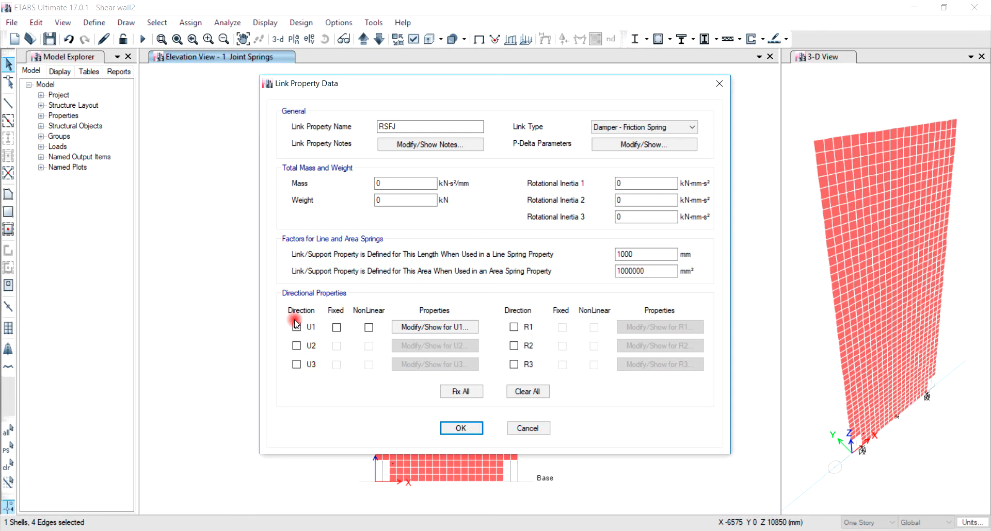
left_click(369, 327)
Step: Set U1 initial stiffness to 75, slipping loading stiffness to 2.5 and unloading stiffness to 0.8 kN/mm
left_click(429, 328)
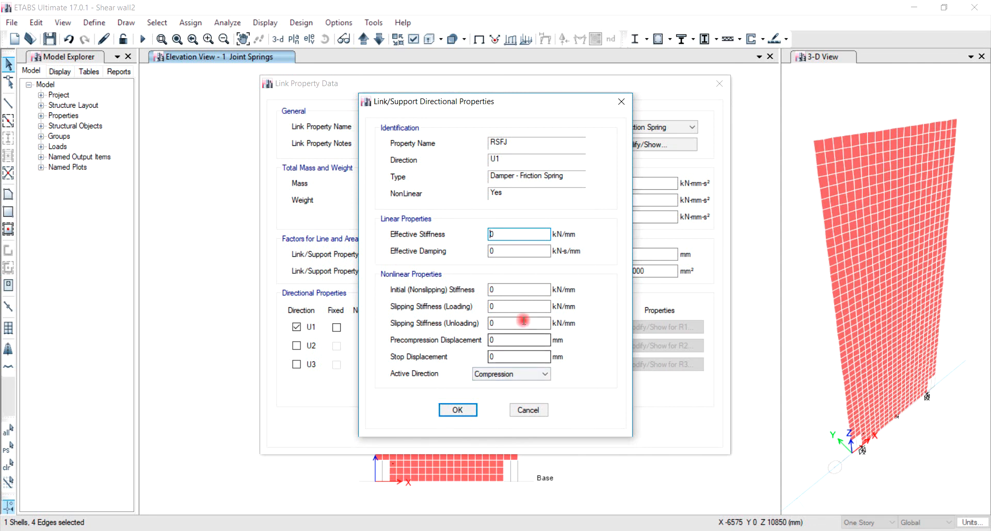
double_click(525, 288)
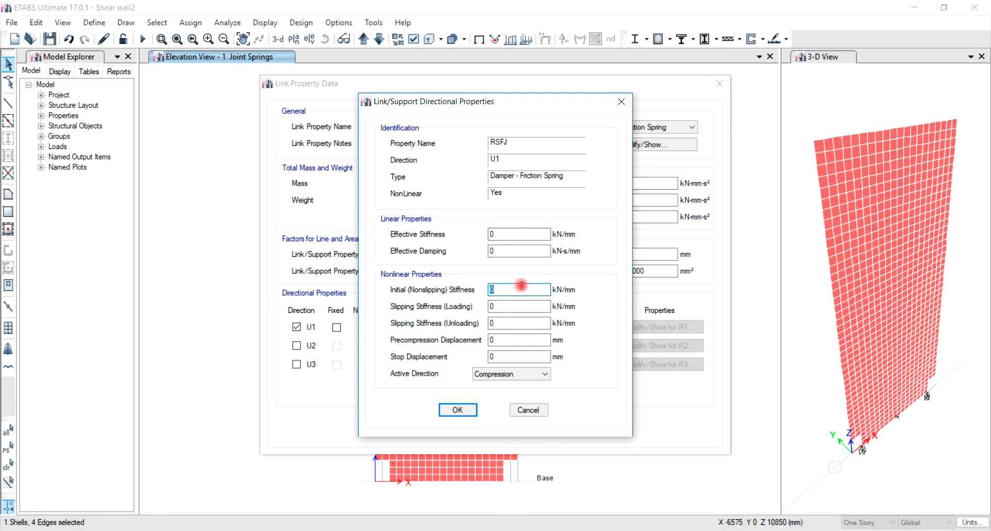
type("75")
double_click(520, 306)
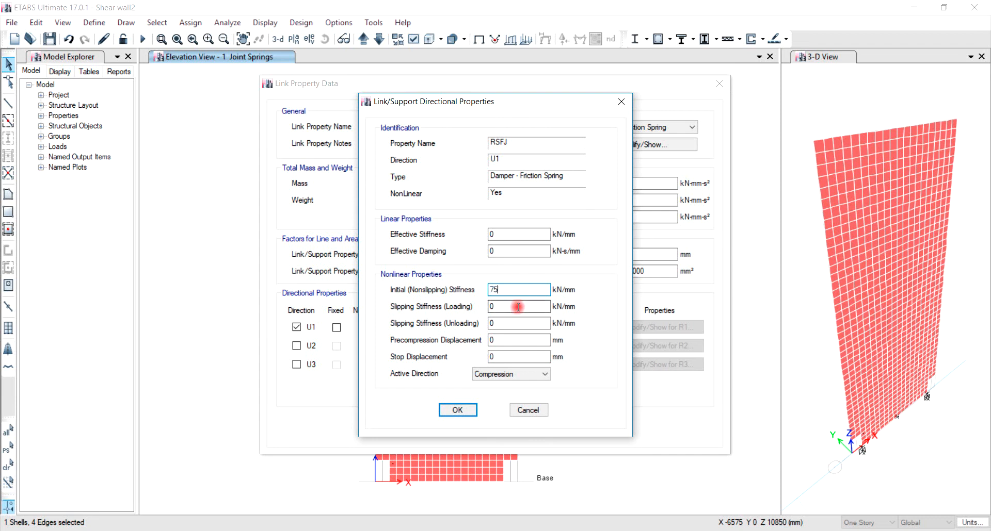
type("2.5")
left_click(522, 324)
double_click(522, 324)
type("0.8")
Step: Set precompression displacement to -50 mm, stop displacement to 50 mm and active direction to Both, then confirm
left_click_drag(510, 341, 483, 340)
type("-")
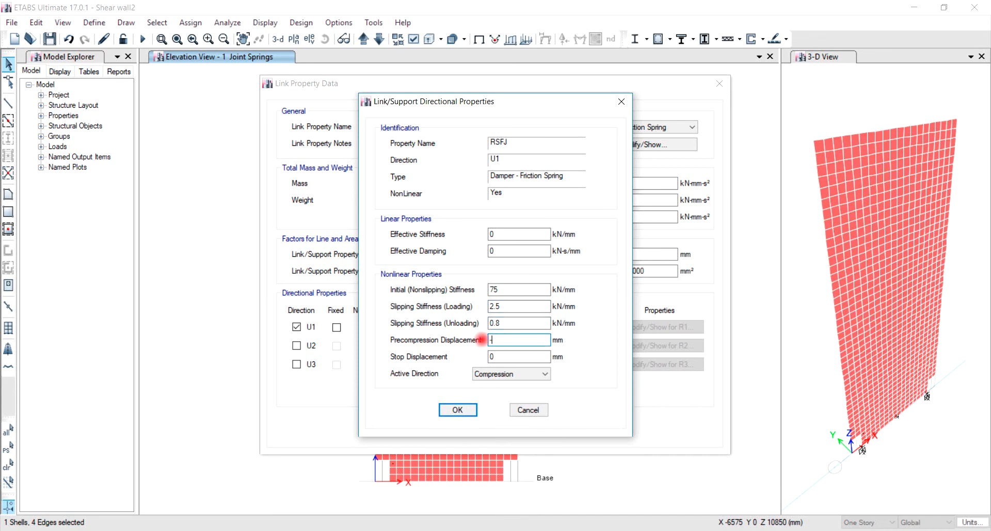
type("50")
left_click(514, 357)
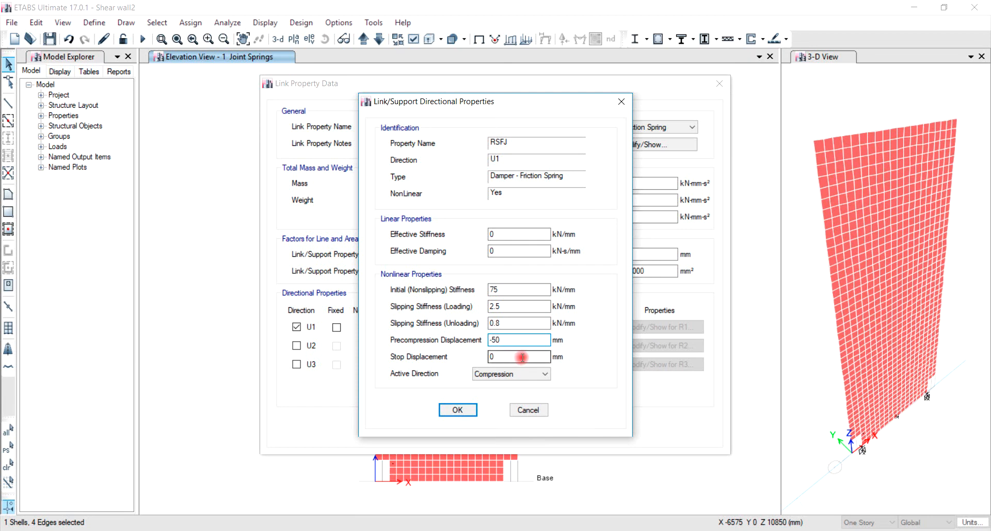
left_click_drag(522, 358, 481, 357)
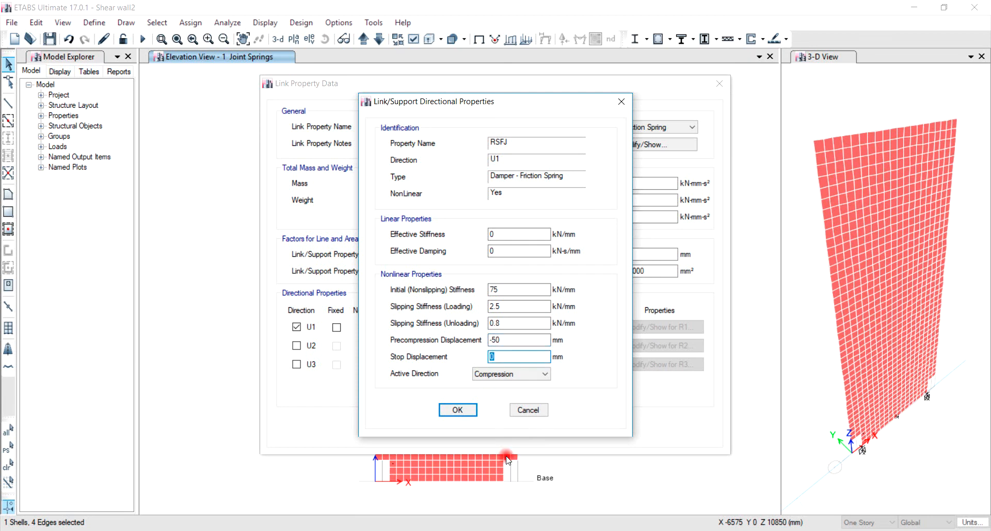
type("50")
left_click(487, 374)
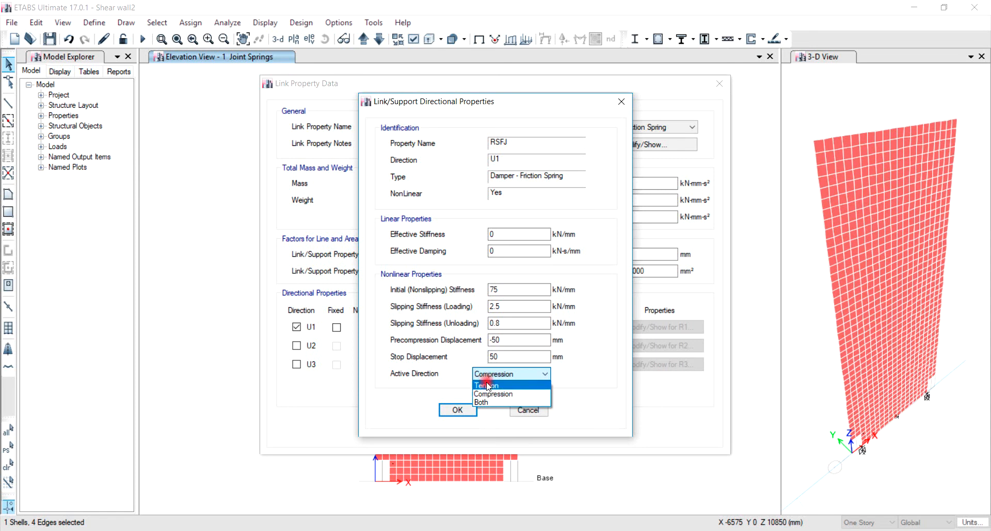
left_click(487, 403)
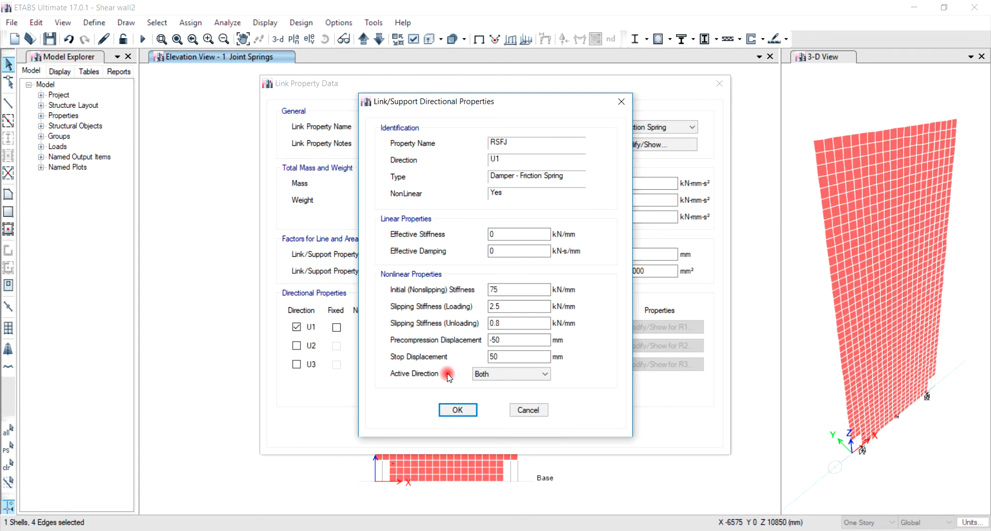
left_click(457, 410)
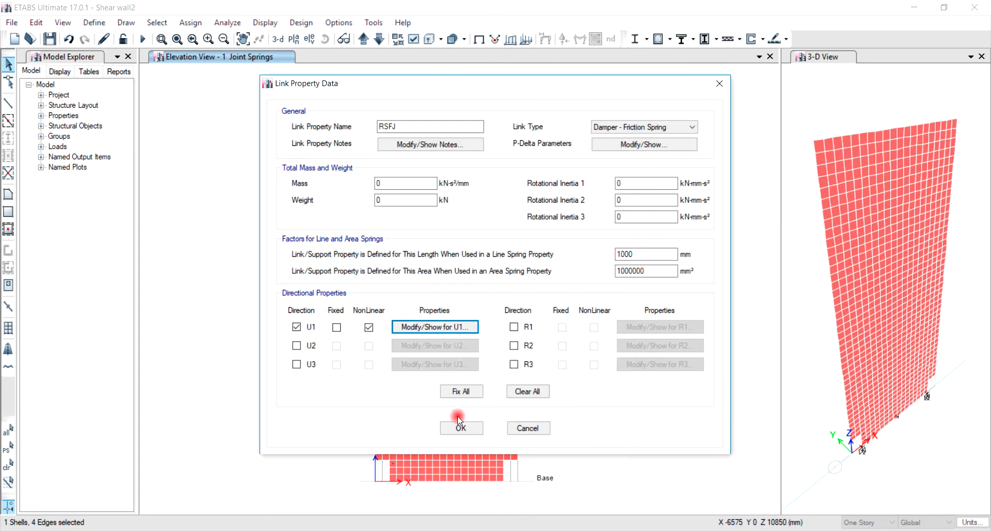
left_click(457, 429)
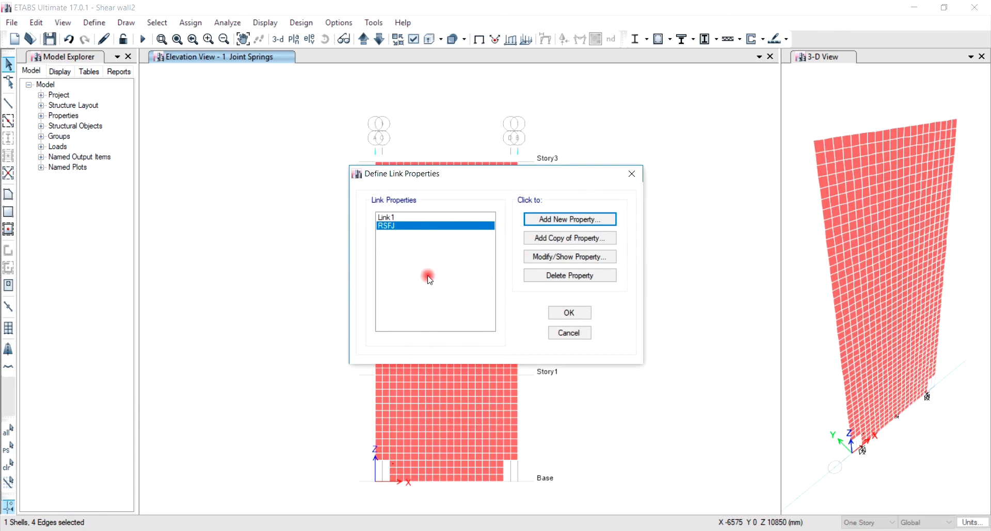
Step: Add another new link property named Foundation
left_click(574, 220)
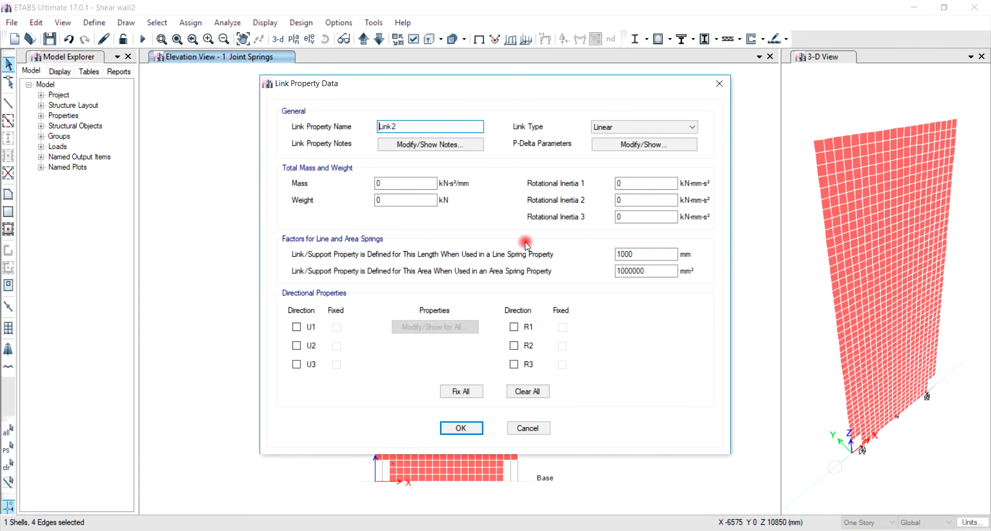
left_click_drag(436, 129, 307, 127)
type("F")
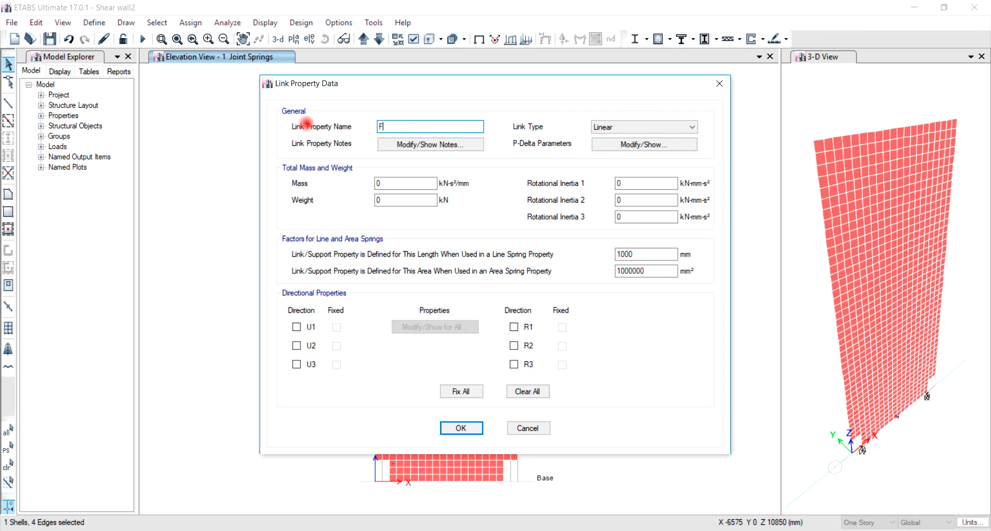
type("oundation")
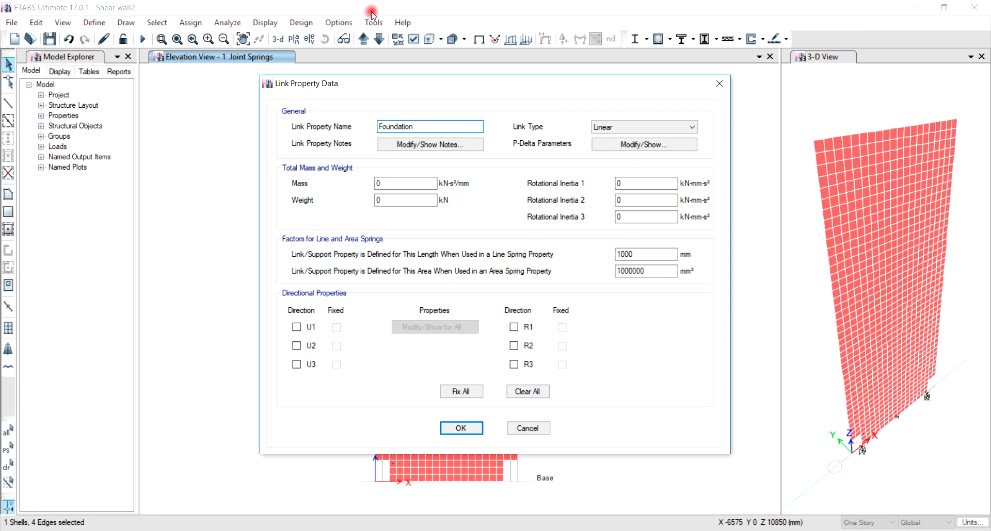
Step: Set the Foundation link type to Gap and enable the U1 direction as nonlinear
left_click(634, 126)
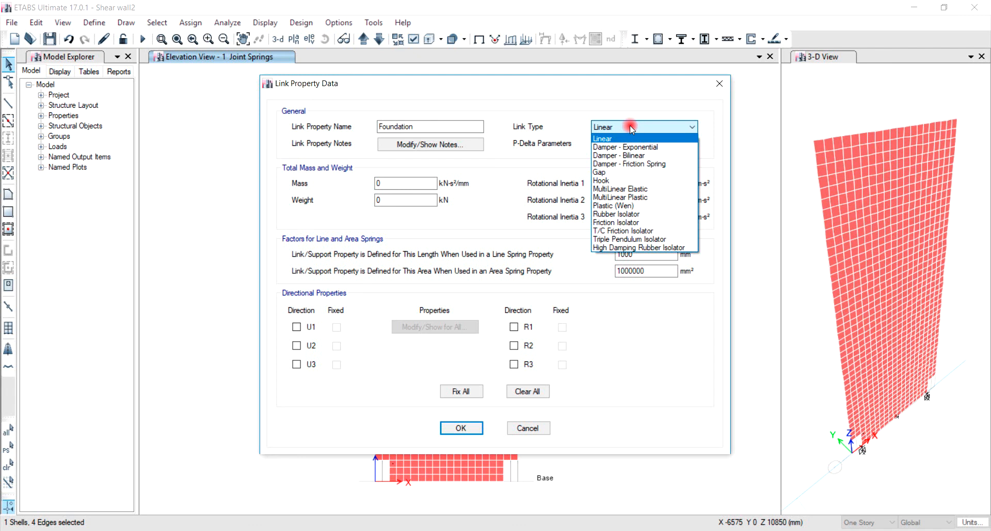
left_click(632, 172)
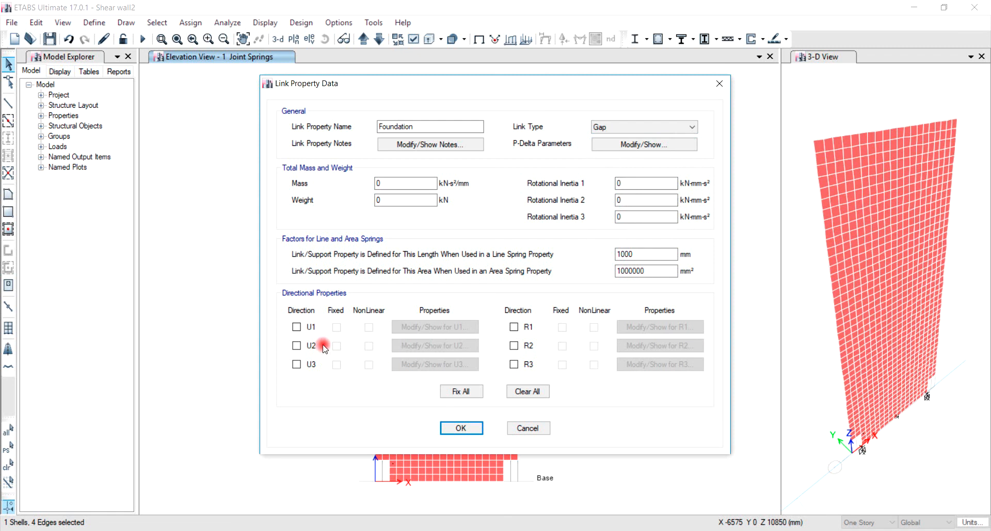
left_click(296, 328)
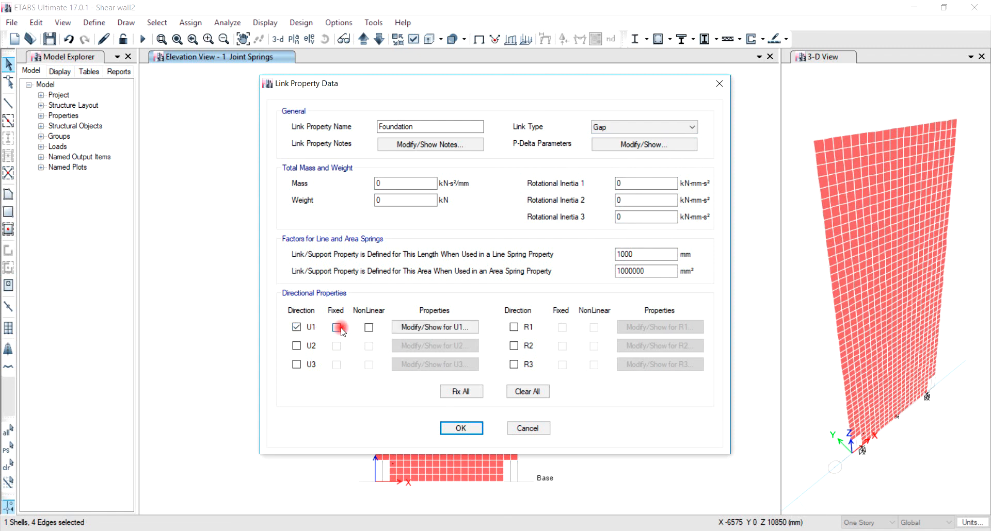
left_click(369, 330)
Step: Set the U1 gap stiffness to 500 kN/mm and confirm all link property dialogs
left_click(435, 329)
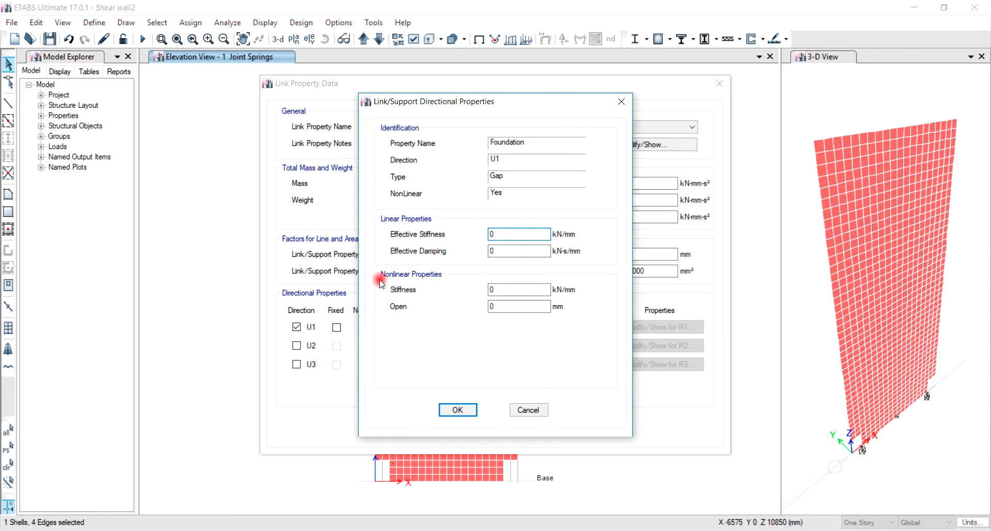
left_click(509, 290)
left_click_drag(509, 290, 468, 291)
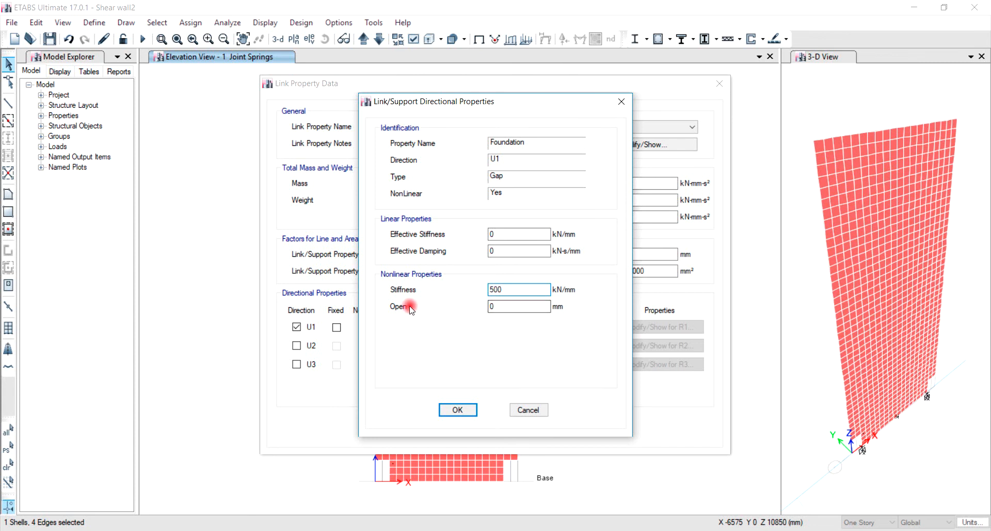
double_click(501, 311)
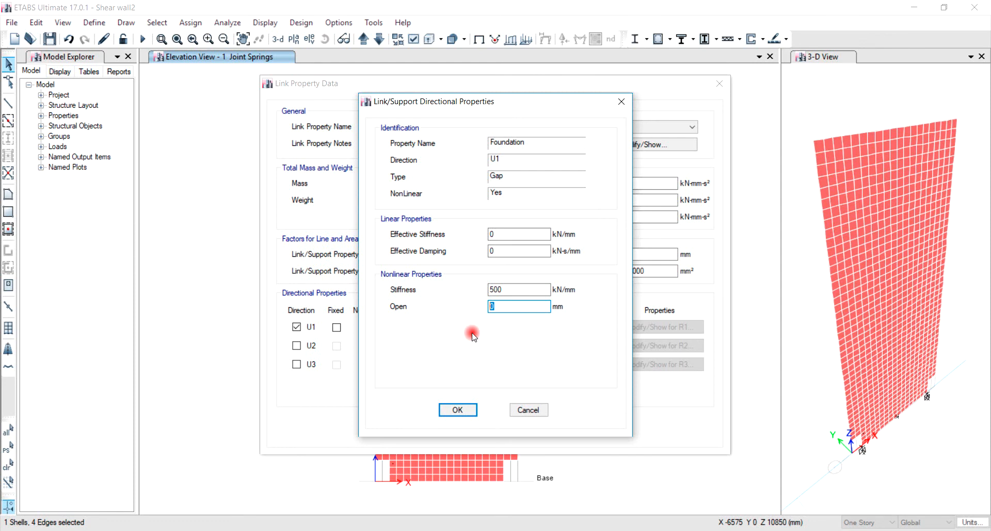
left_click(463, 412)
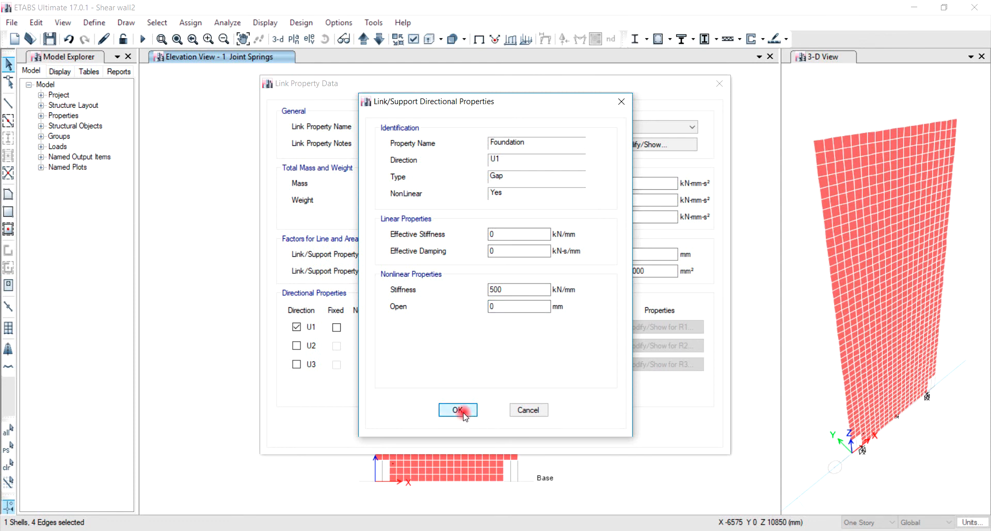
left_click(462, 433)
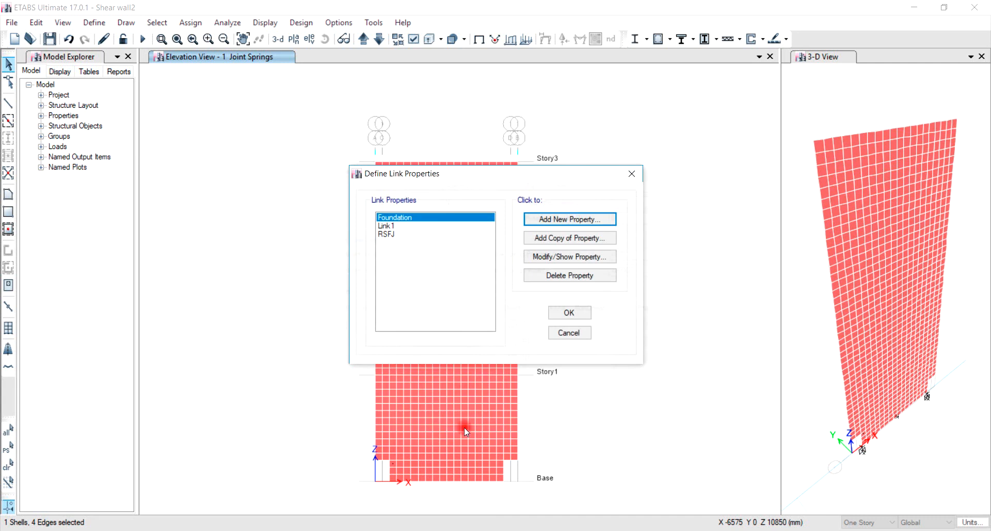
left_click(568, 315)
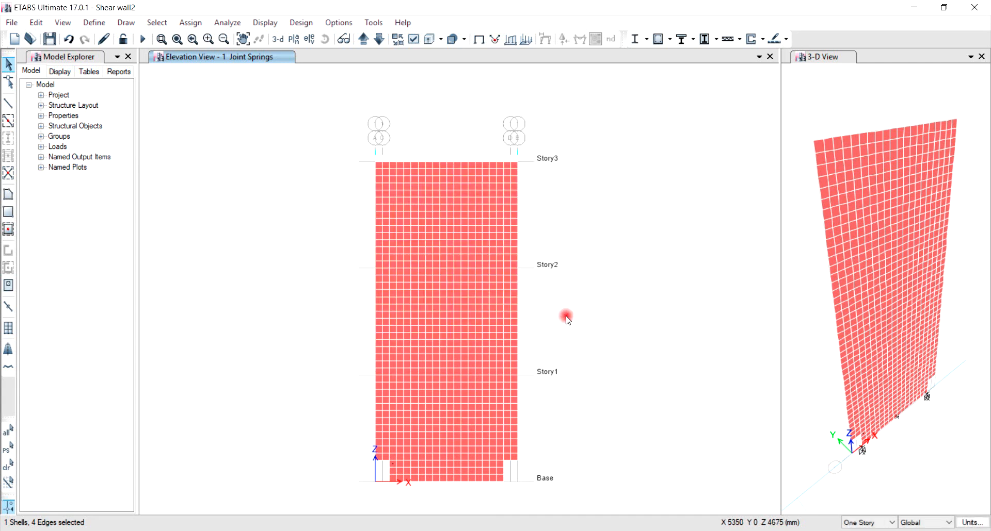
Step: Draw two vertical RSFJ links from the base up to the wall's bottom corners at both ends
left_click(126, 22)
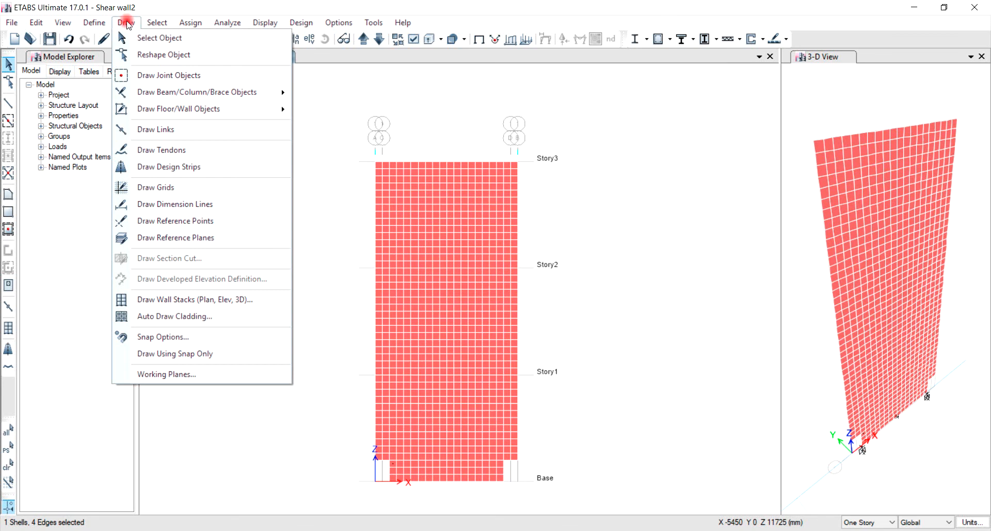
left_click(150, 129)
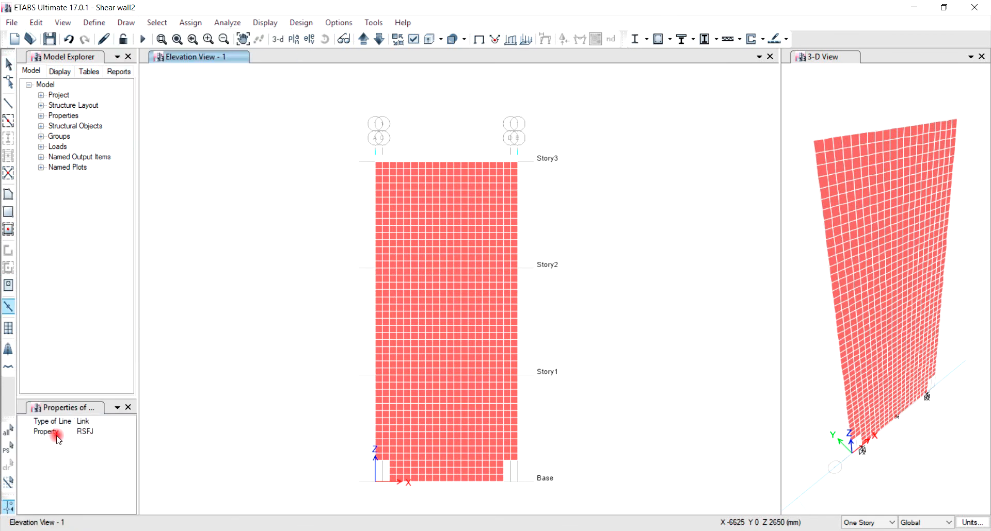
left_click(384, 461)
left_click(382, 482)
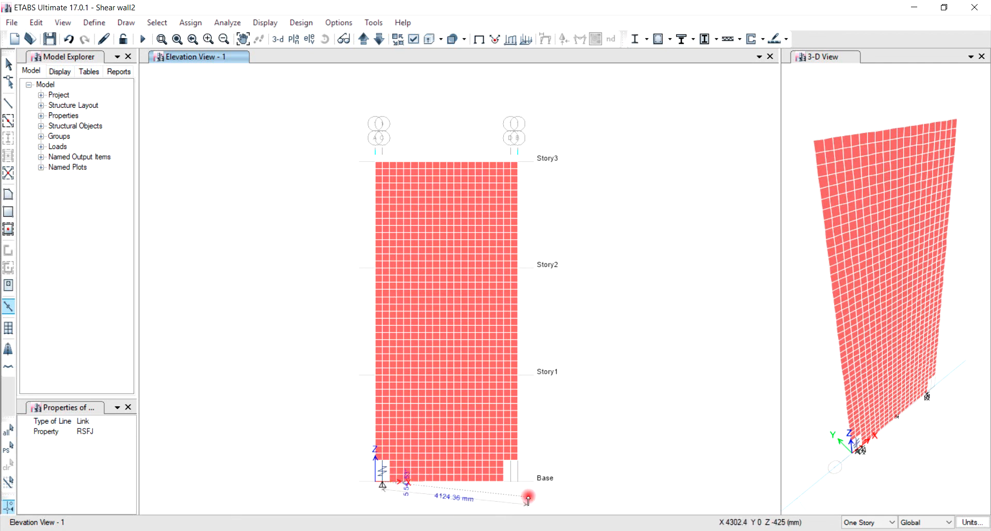
left_click(513, 463)
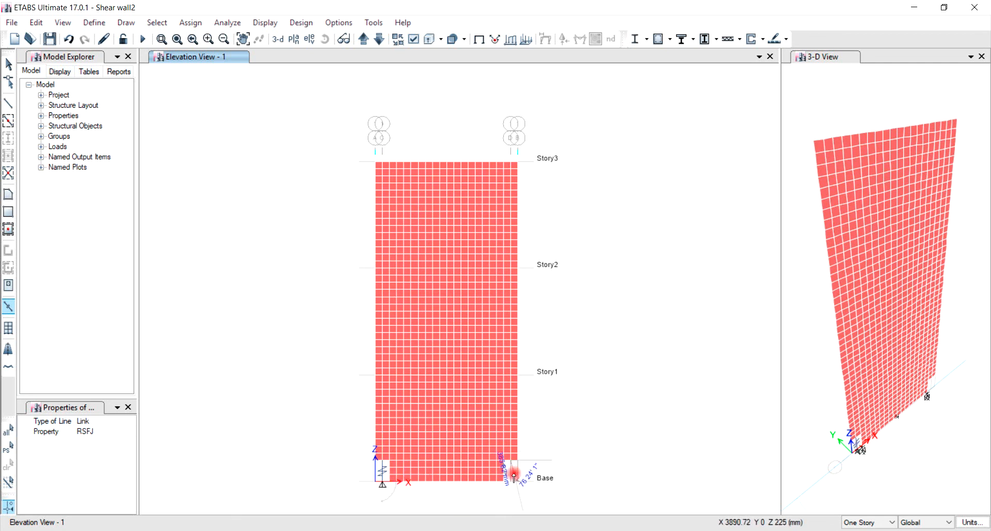
left_click(512, 482)
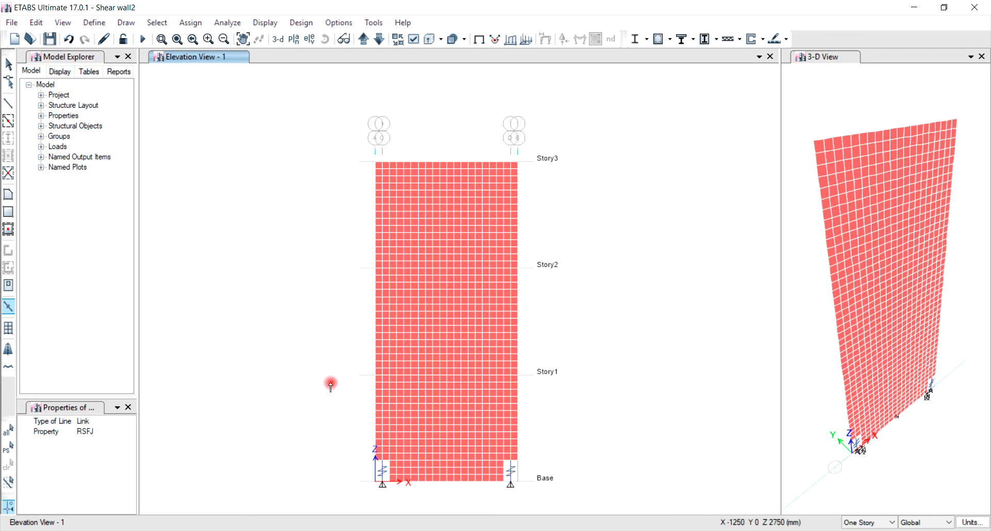
key("Escape")
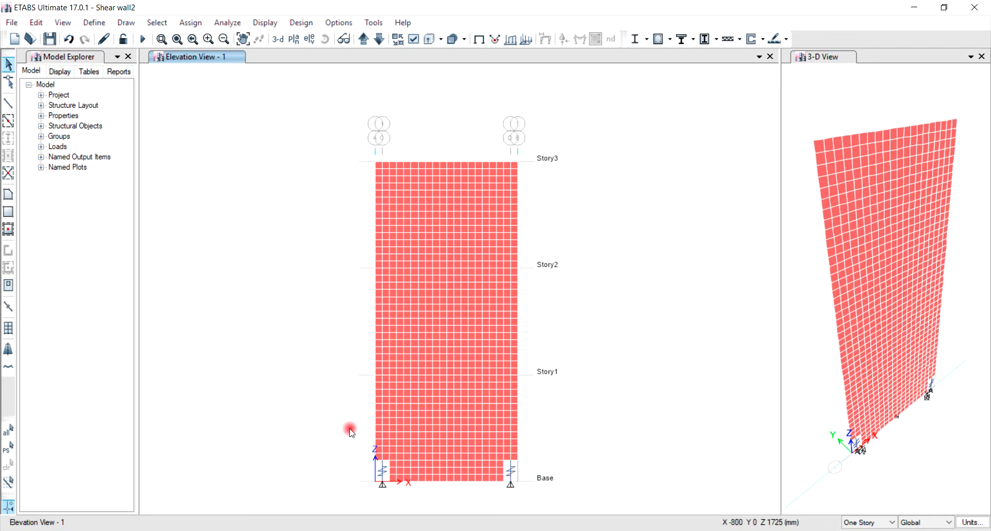
Step: Assign pinned restraints to the two end joints at the base
left_click(383, 484)
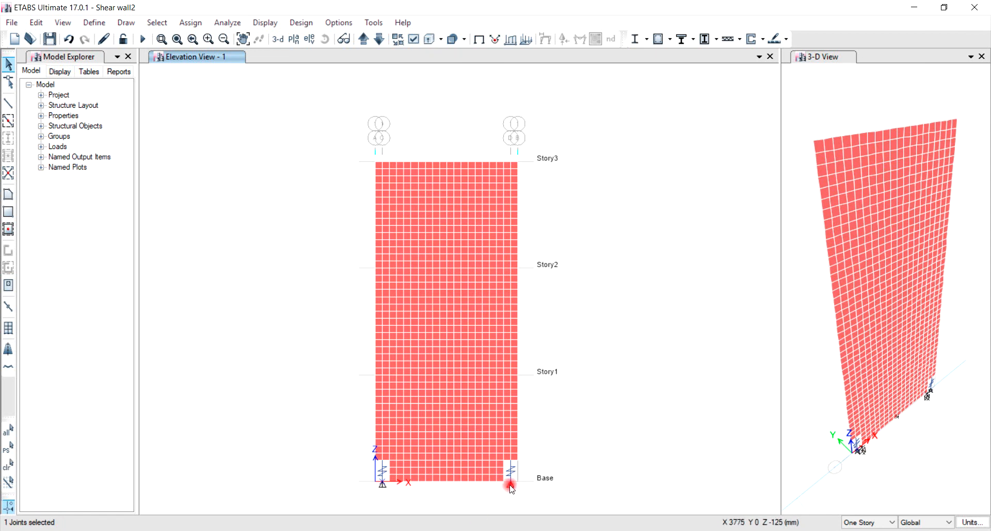
left_click(510, 484)
left_click(190, 23)
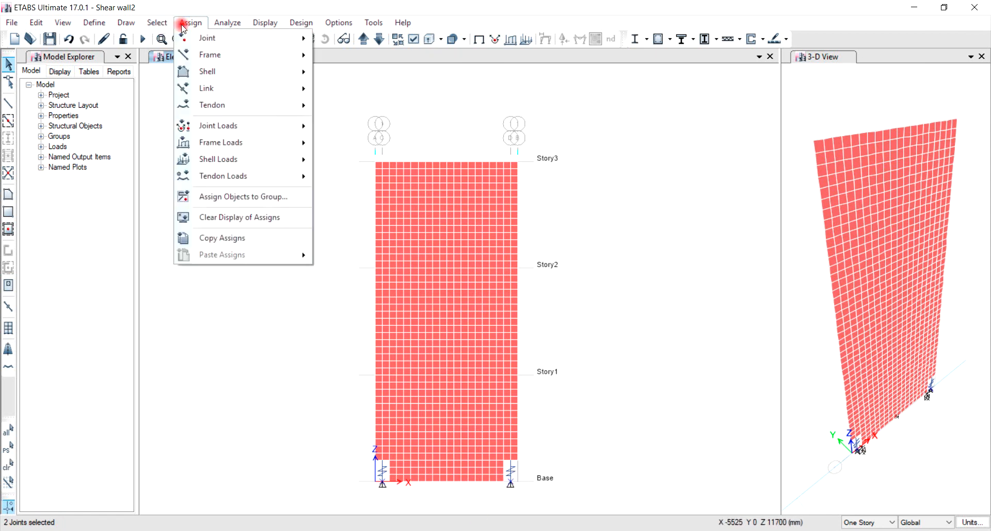
left_click(197, 38)
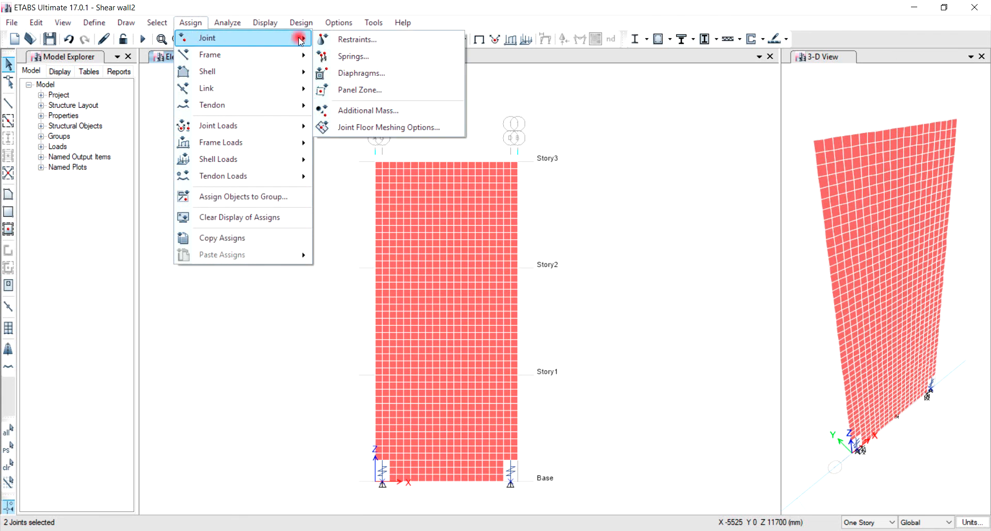
left_click(358, 41)
left_click(478, 314)
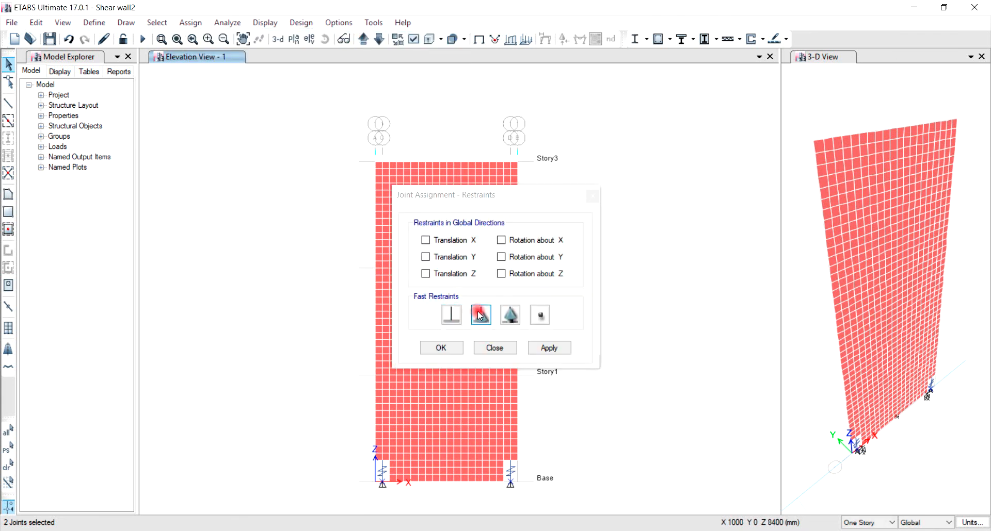
left_click(443, 350)
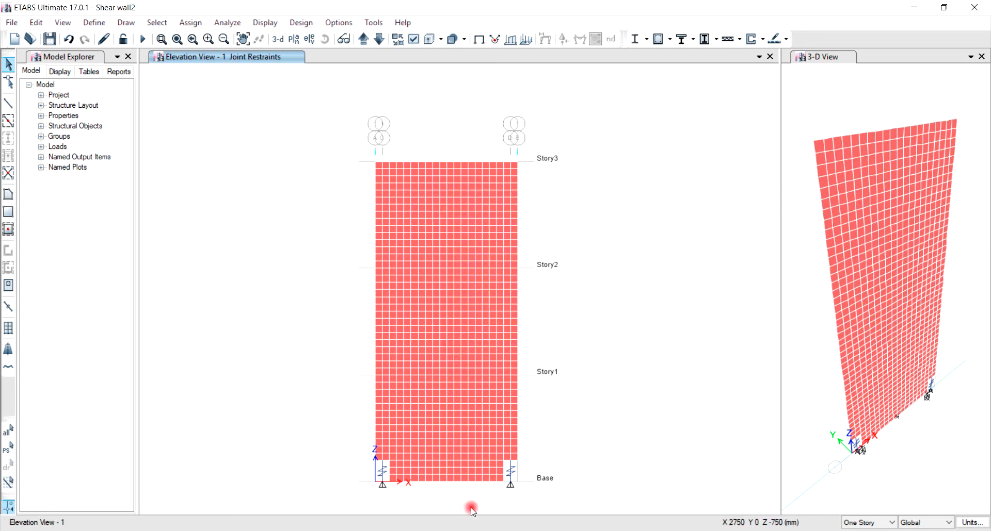
Step: Restrain the middle base joint of the wall in translation X and Y only, leaving Z free
left_click(446, 483)
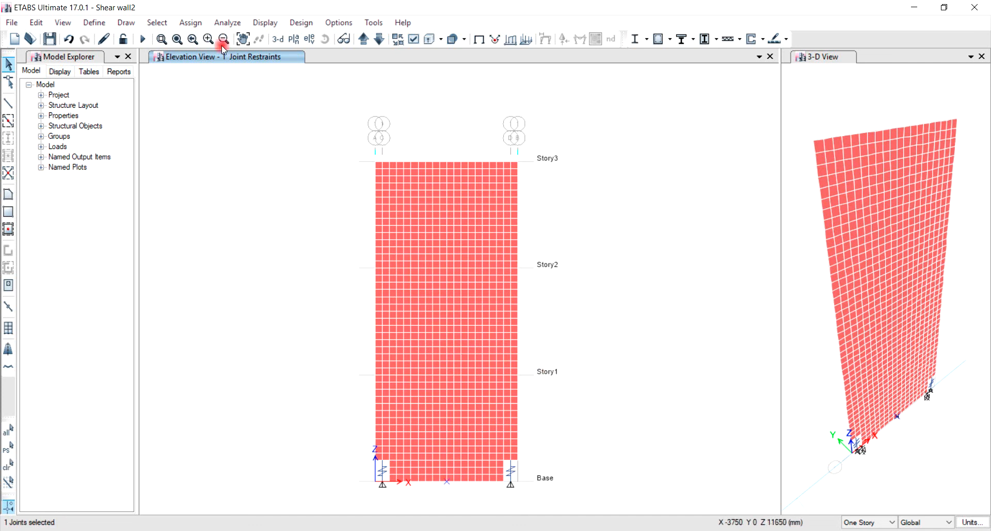
left_click(193, 23)
mouse_move(204, 38)
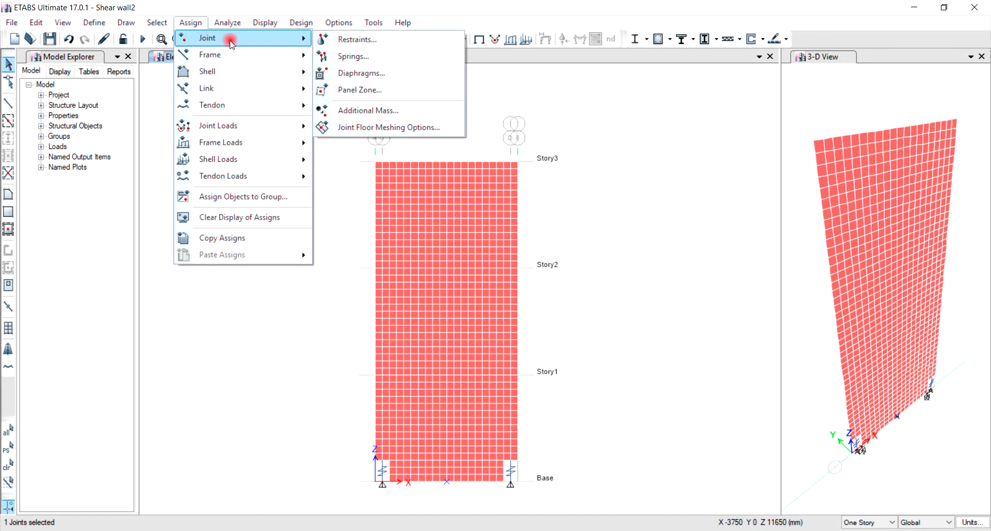
left_click(334, 38)
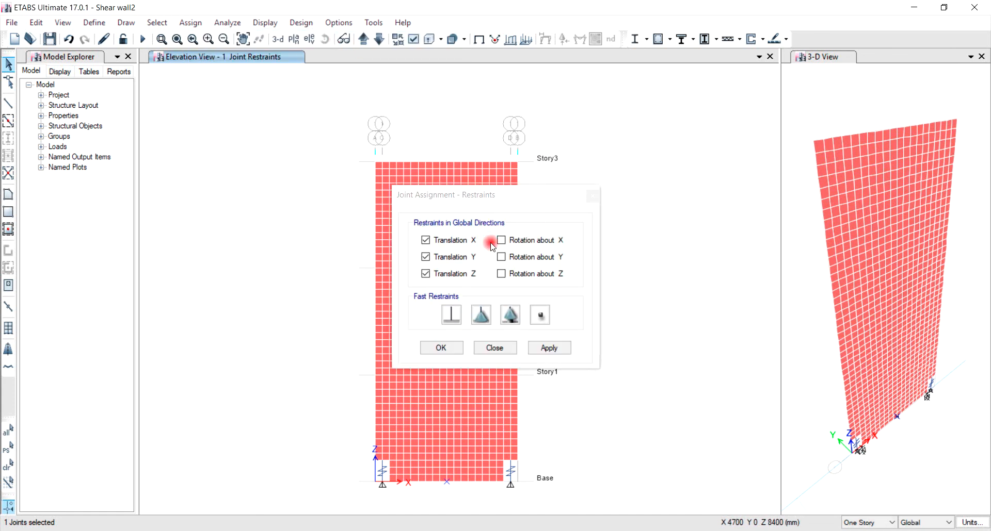
left_click(425, 274)
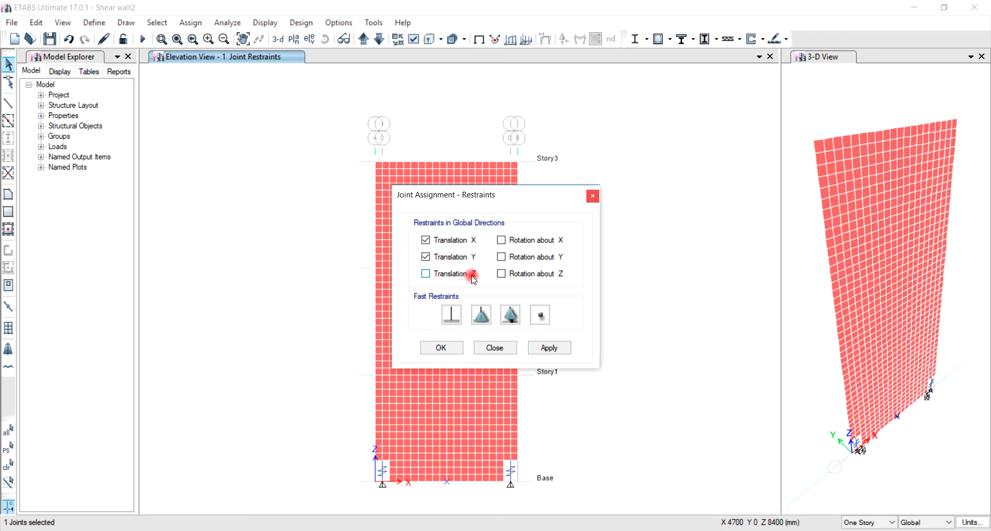
left_click(445, 350)
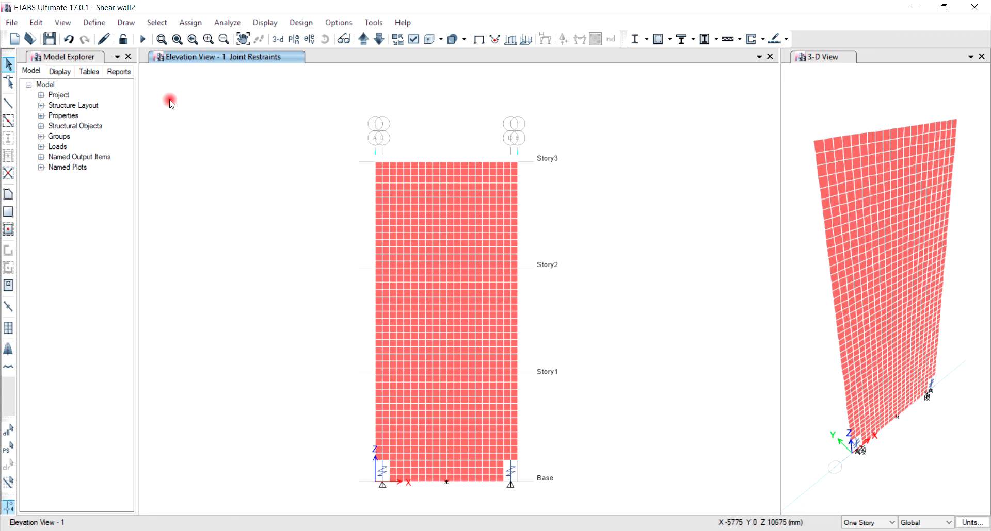
Step: Create a point spring property named Rocking toe with a Foundation single-joint link along +Z
left_click(94, 24)
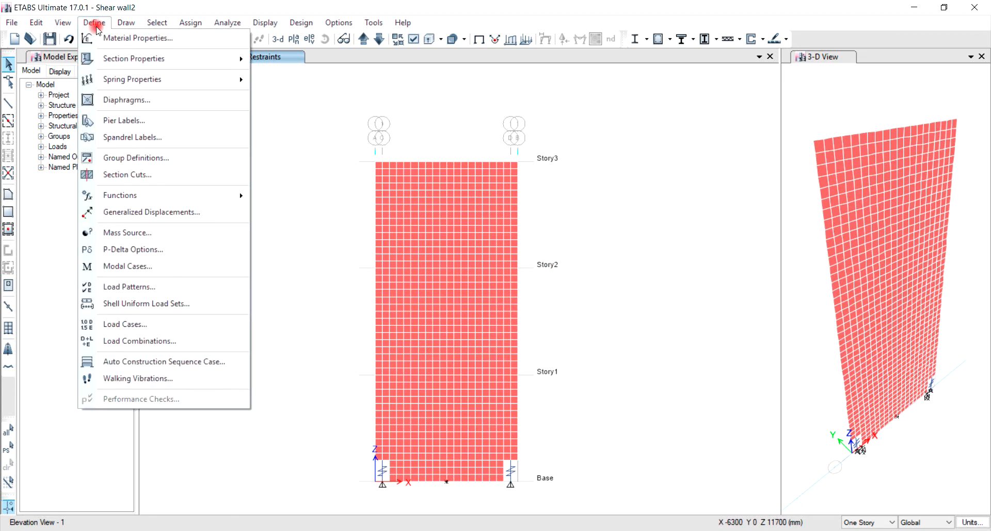
mouse_move(110, 79)
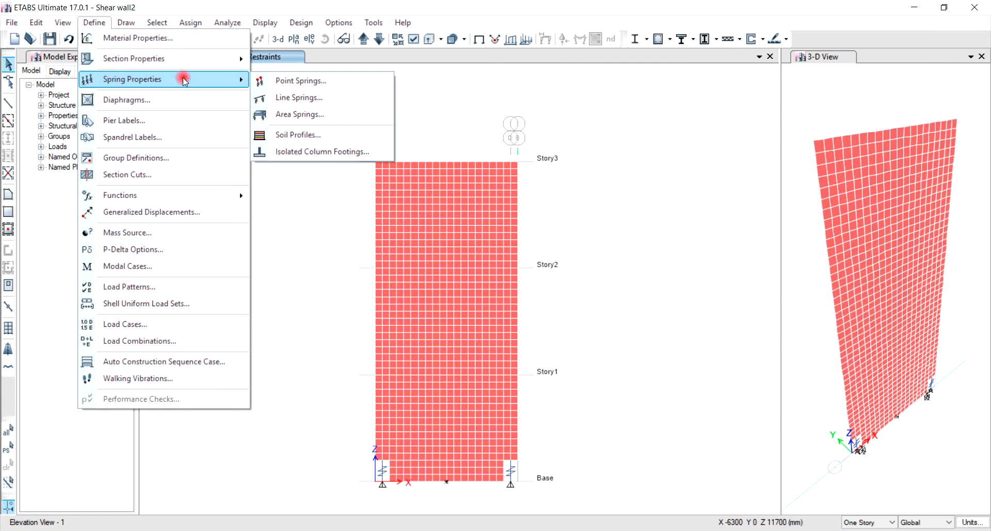
left_click(300, 81)
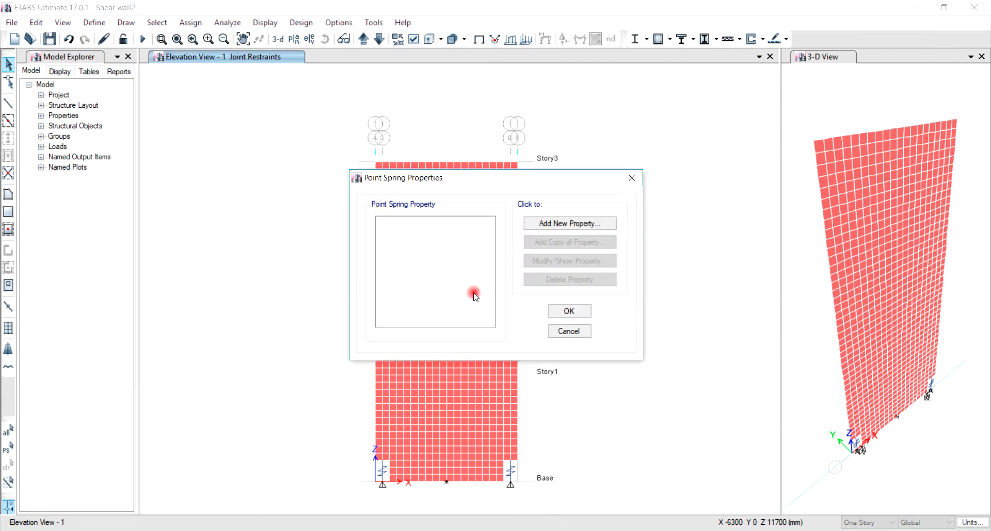
left_click(558, 224)
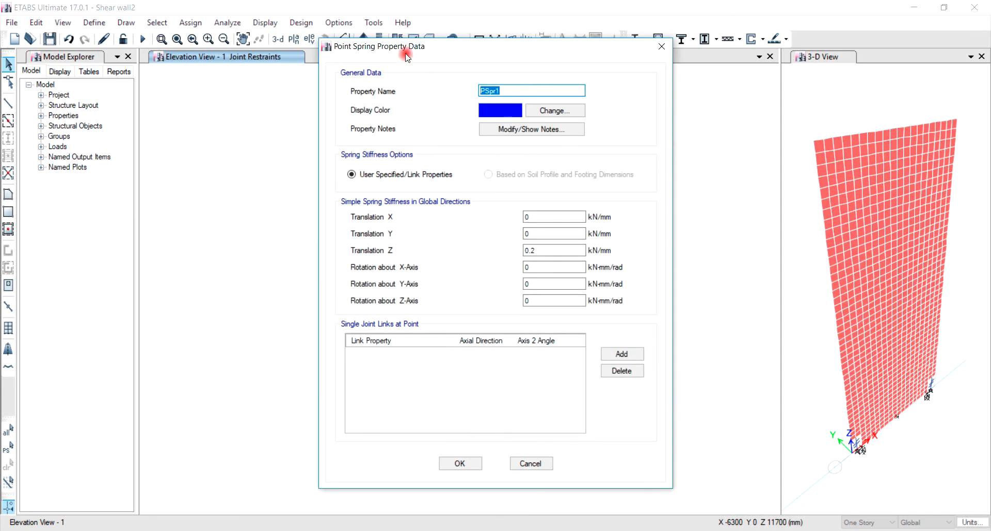
type("Rocking toe")
left_click(622, 354)
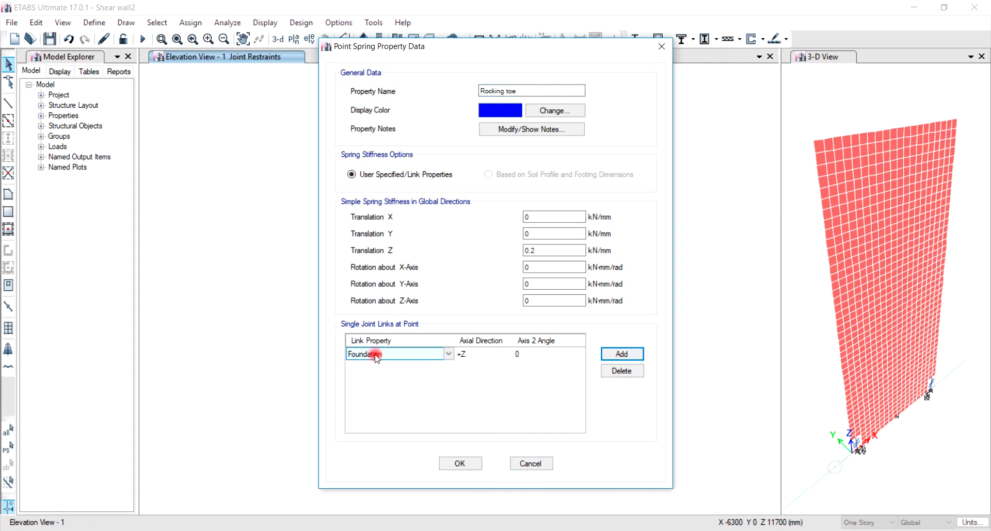
left_click(467, 355)
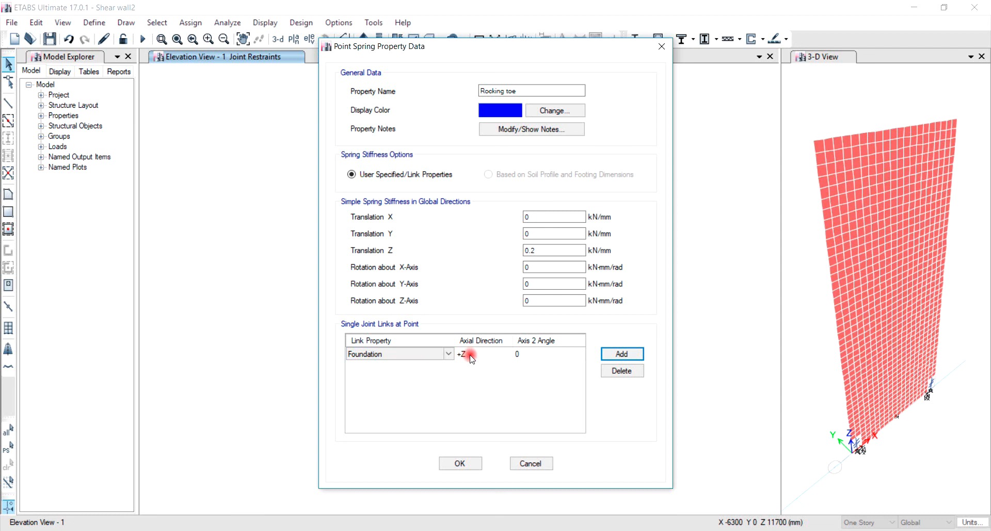
left_click(463, 459)
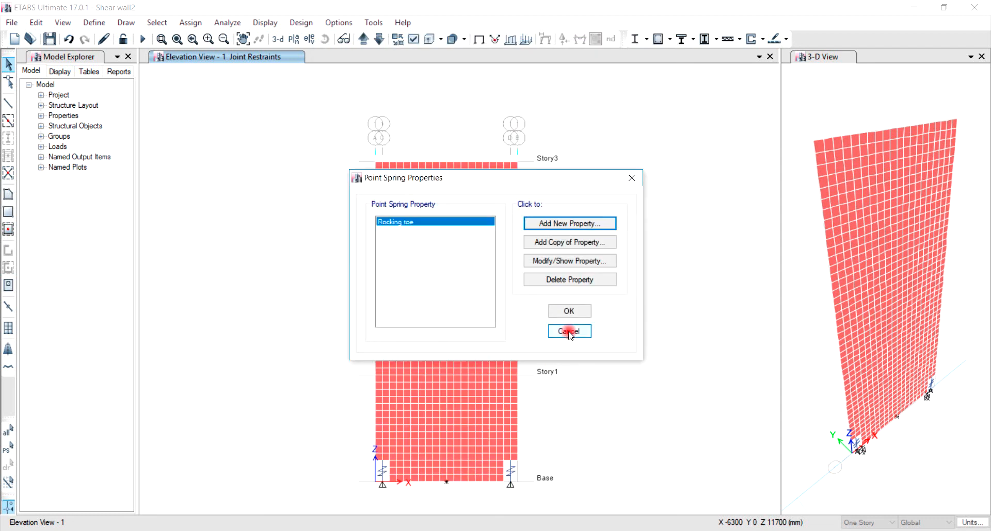
left_click(568, 311)
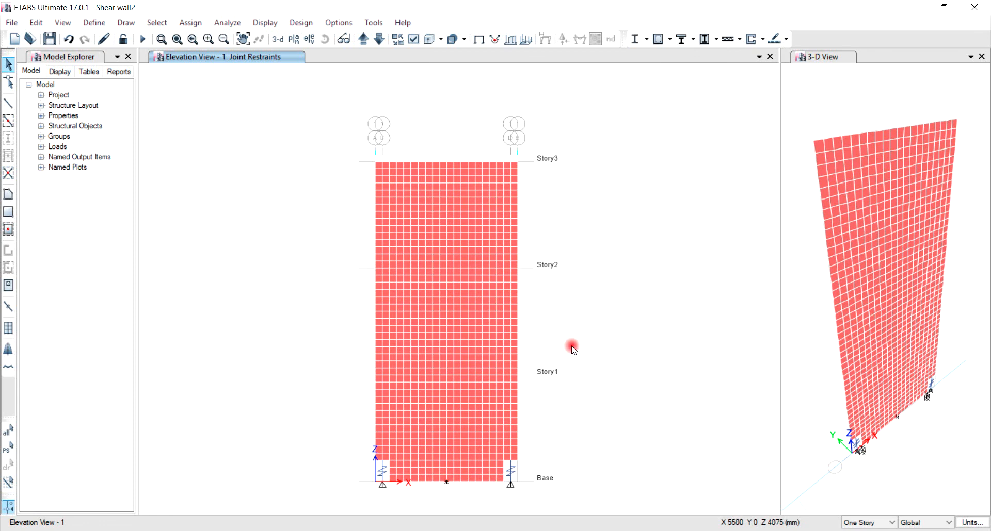
Step: Assign the Rocking toe spring to the two joints at the wall's base ends
left_click(391, 483)
left_click(504, 481)
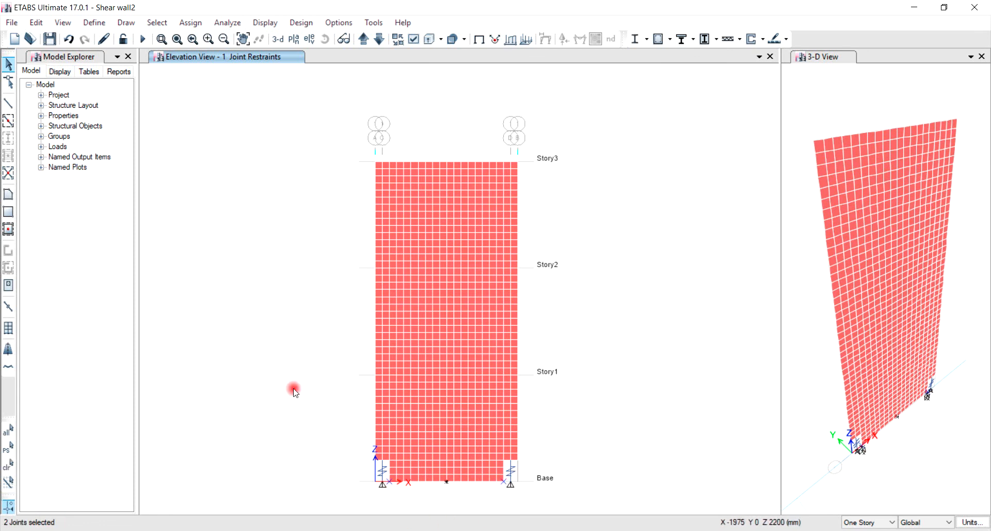
left_click(196, 26)
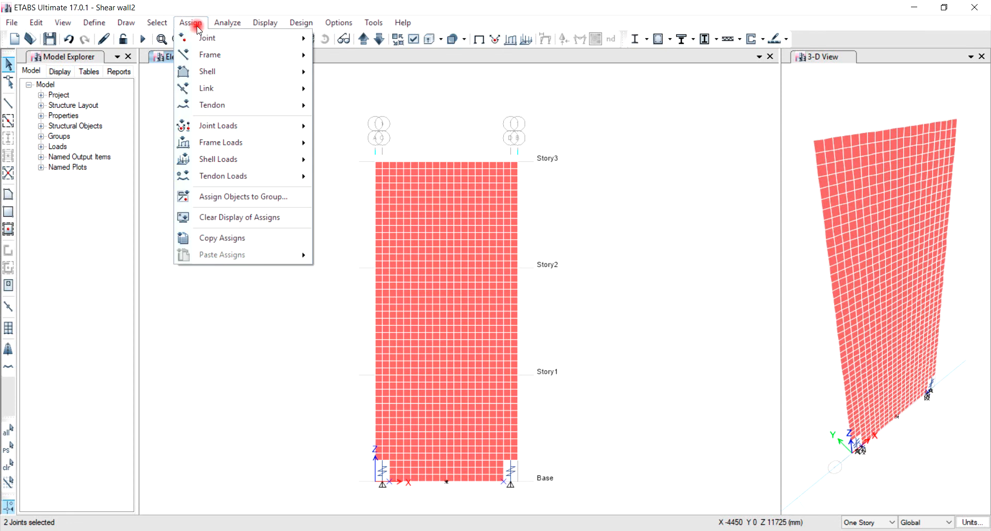
mouse_move(253, 39)
left_click(357, 57)
left_click(447, 182)
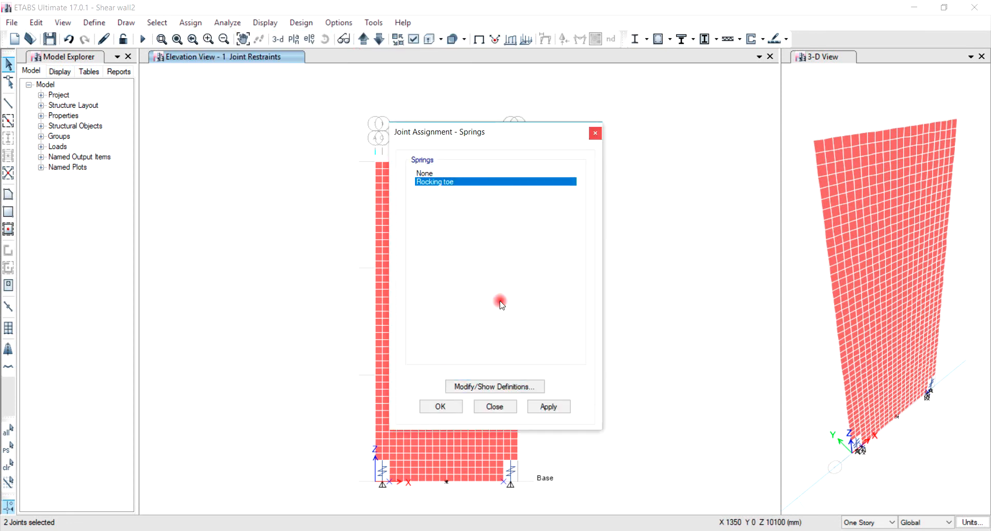
left_click(443, 407)
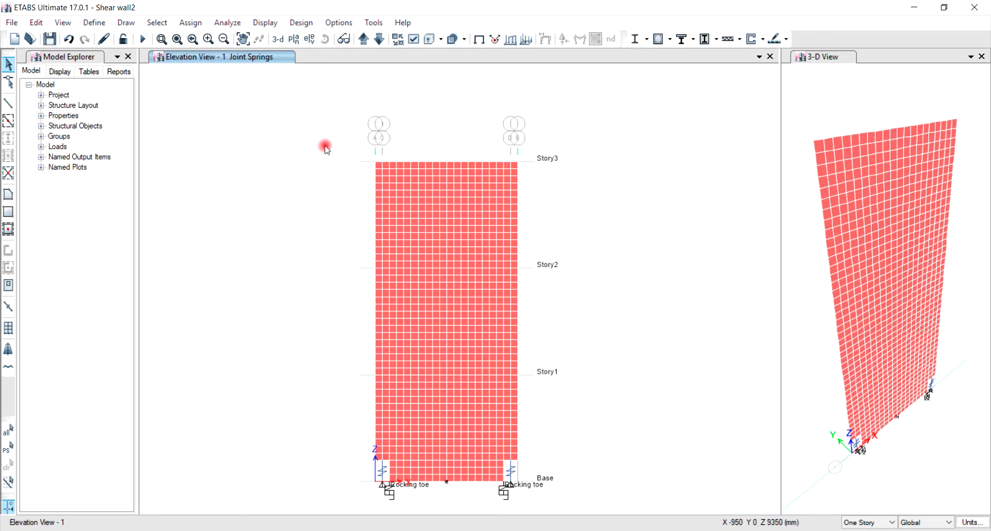
Step: Set the U1 scale factor of joint 8 in the Top Disp generalized displacement to 1
left_click(94, 23)
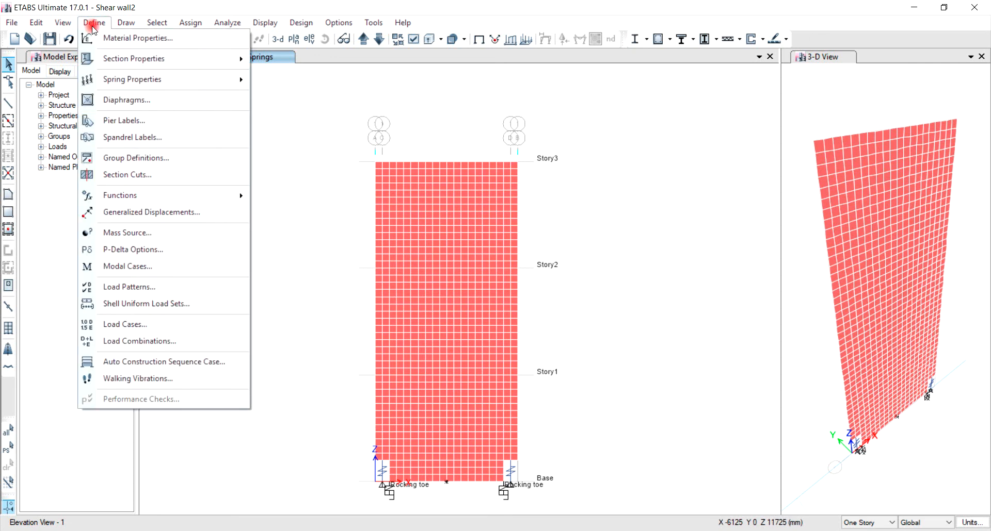
left_click(143, 214)
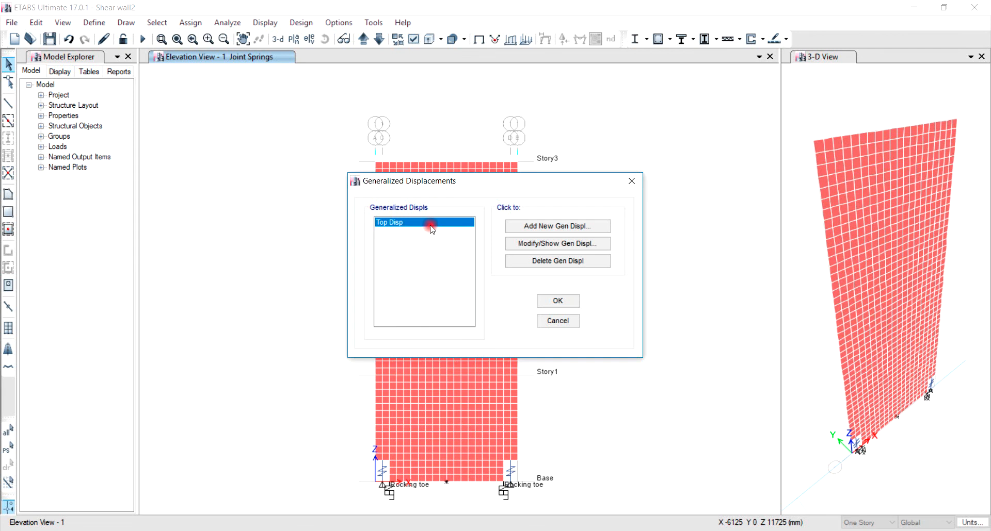
left_click(530, 245)
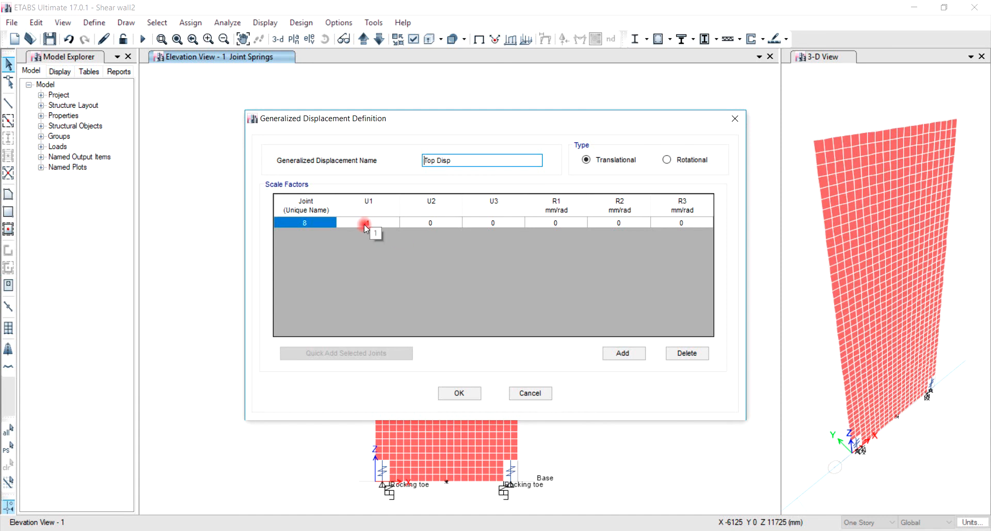
type("1")
left_click(459, 393)
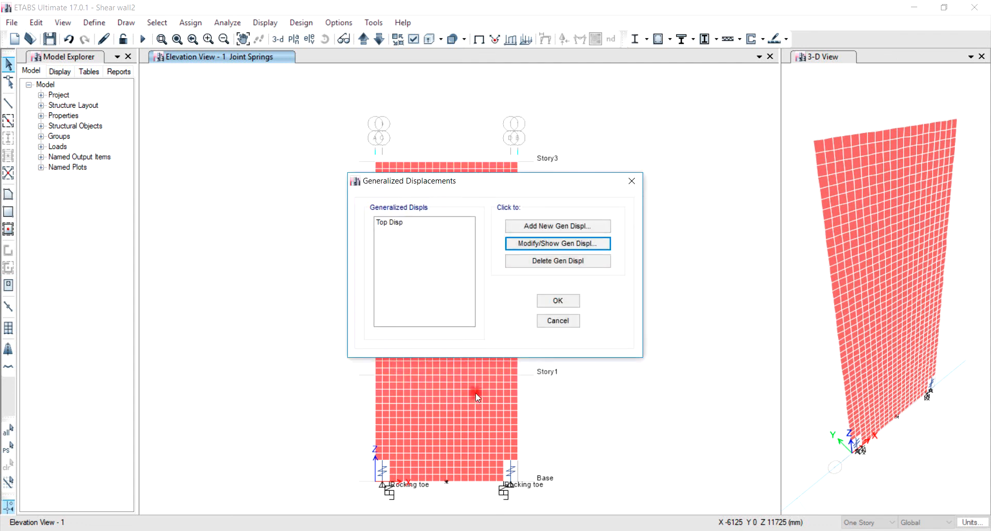
left_click(558, 301)
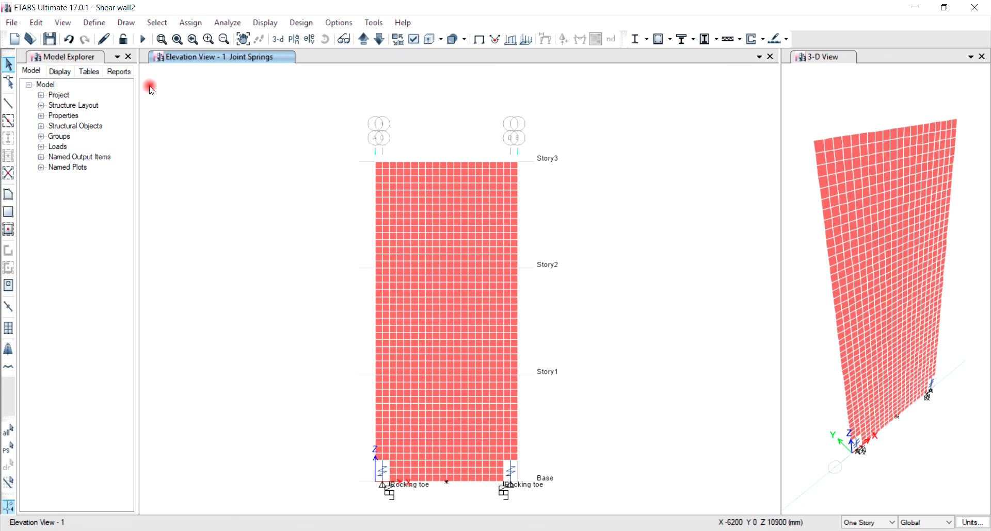
Step: Review the Pushover-Loading case's displacement-controlled load application, monitoring the Top Disp generalized displacement to 134 mm
left_click(94, 23)
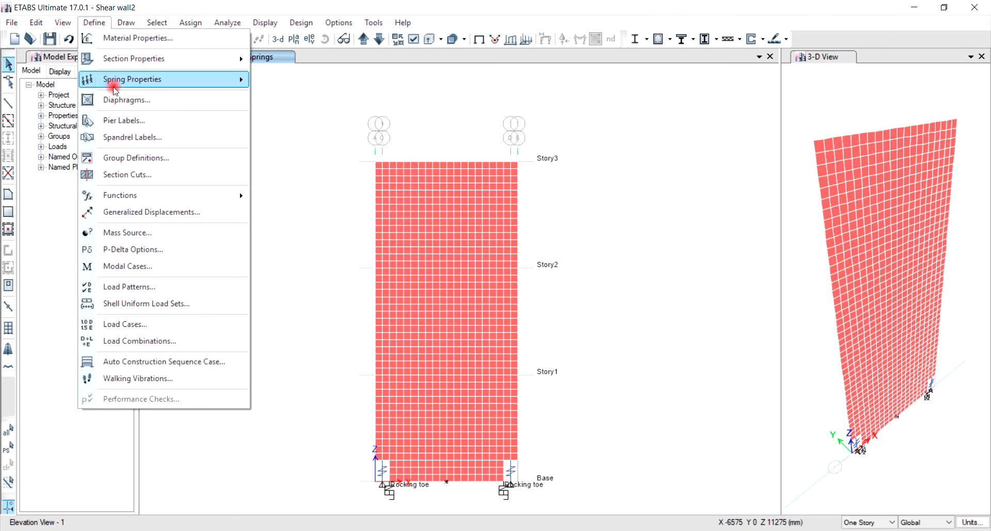
left_click(154, 327)
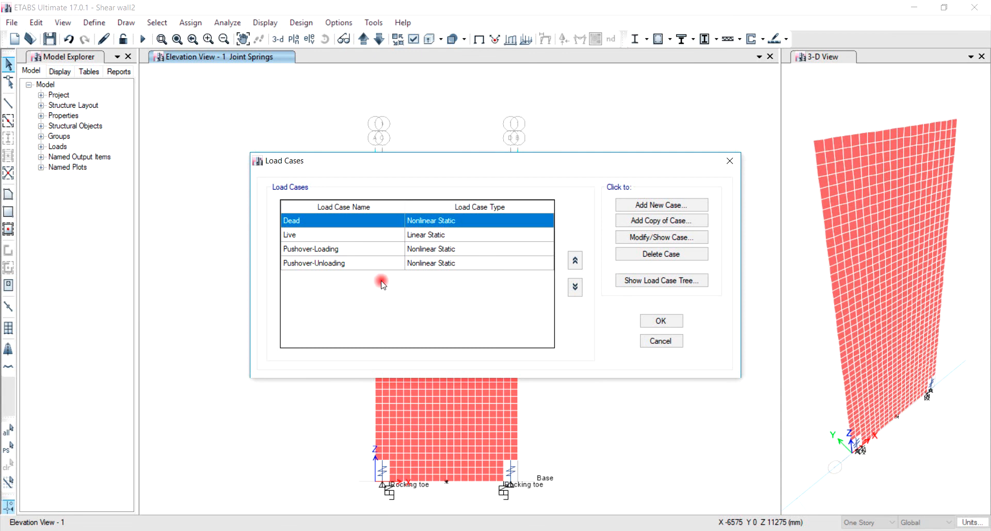
left_click(342, 250)
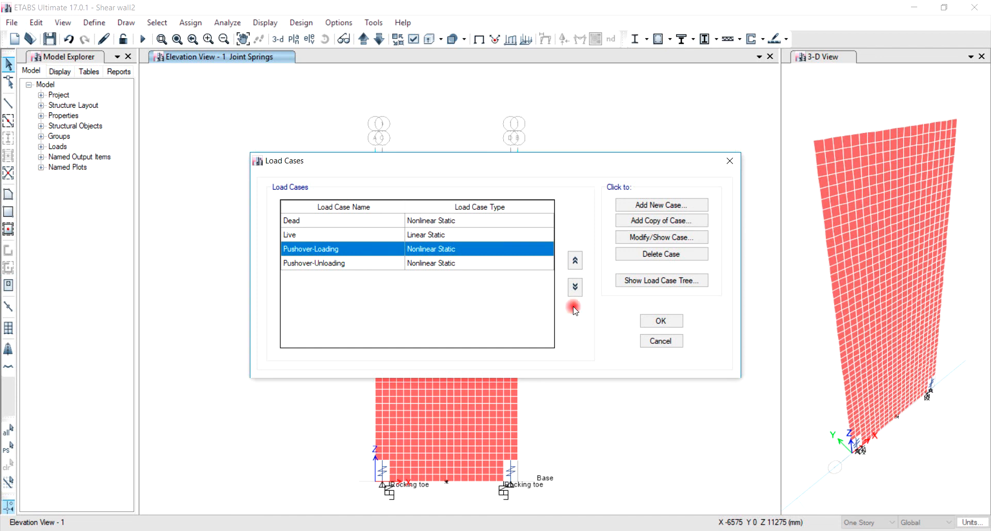
left_click(639, 238)
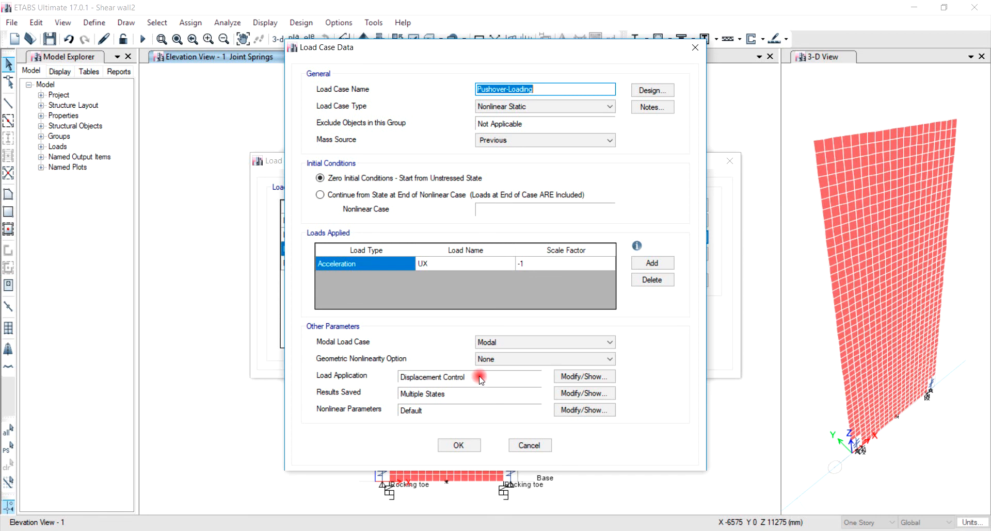
left_click(574, 377)
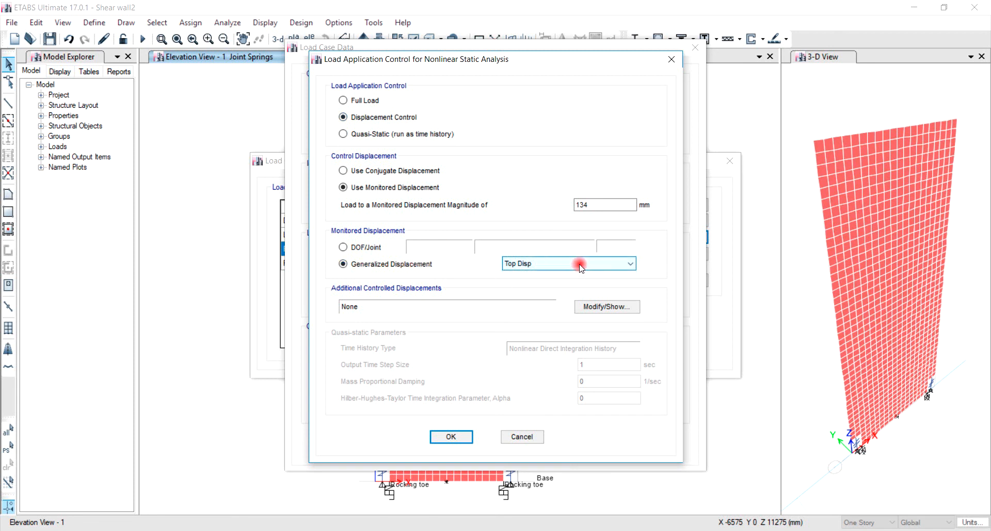
left_click(599, 205)
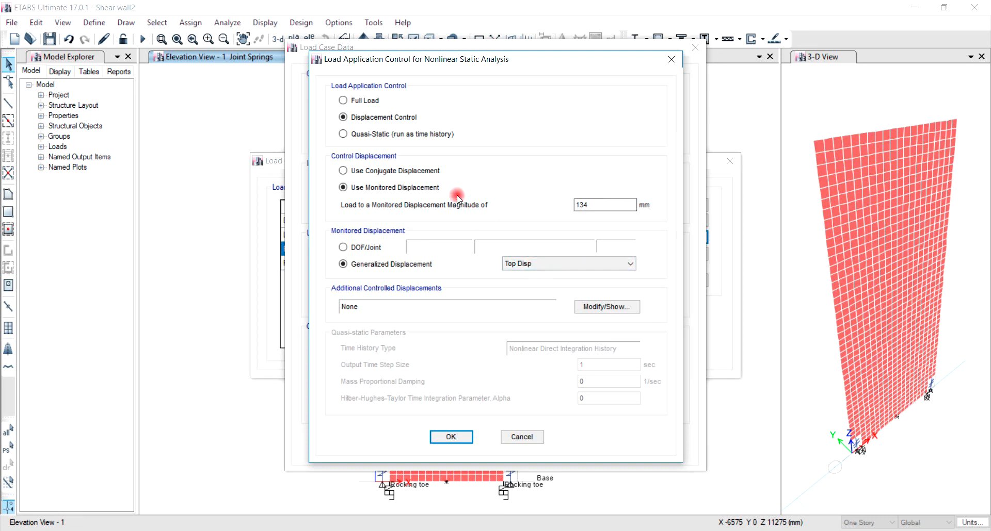
left_click(465, 441)
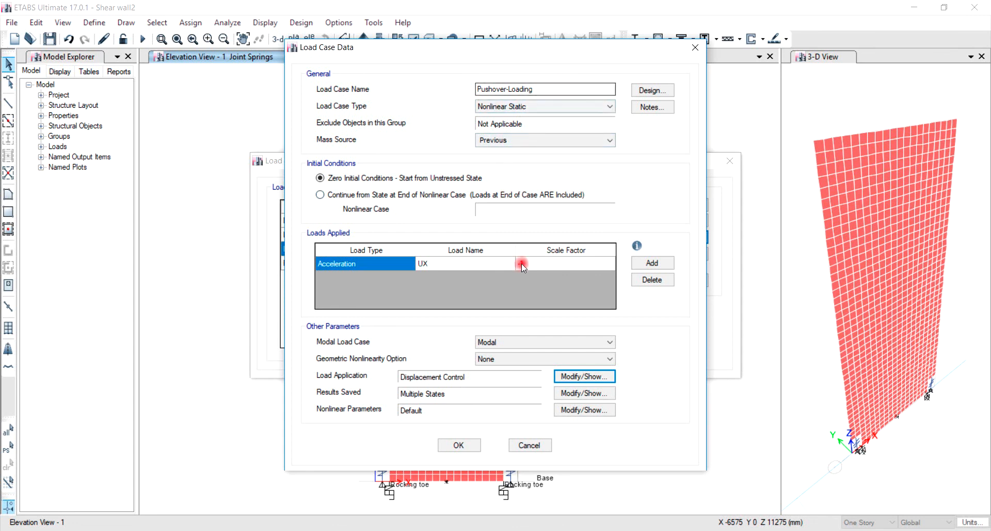
left_click(473, 442)
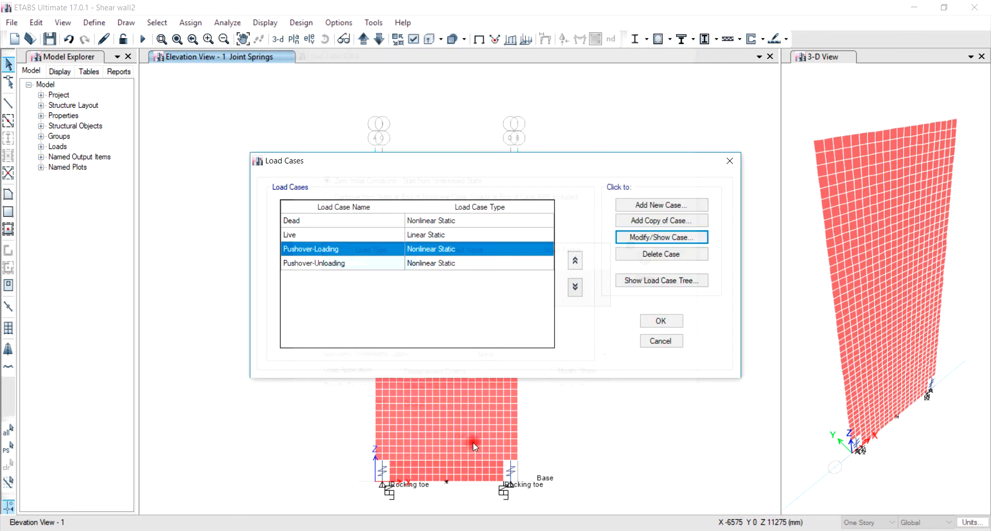
Step: Review the Pushover-Unloading case, which continues from Pushover-Loading with UX acceleration, and close the load cases
left_click(341, 266)
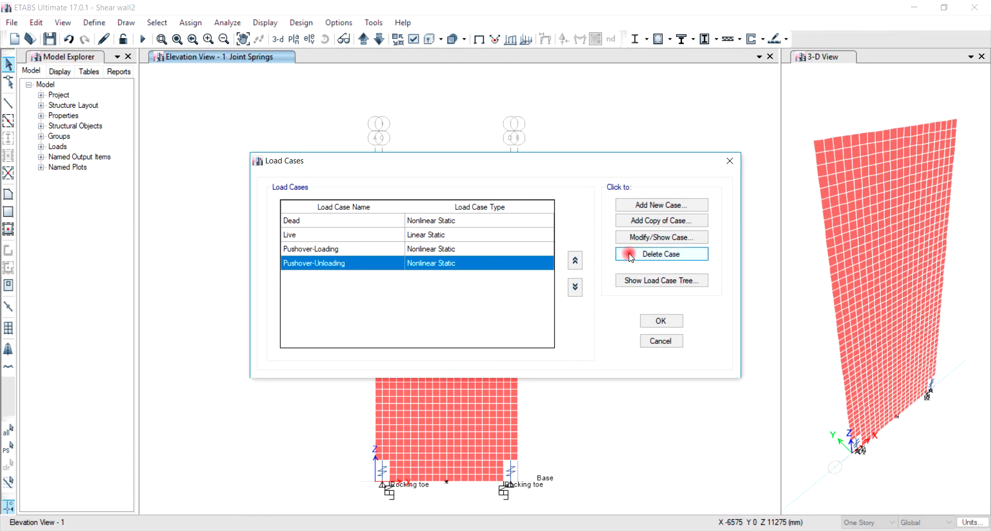
left_click(635, 239)
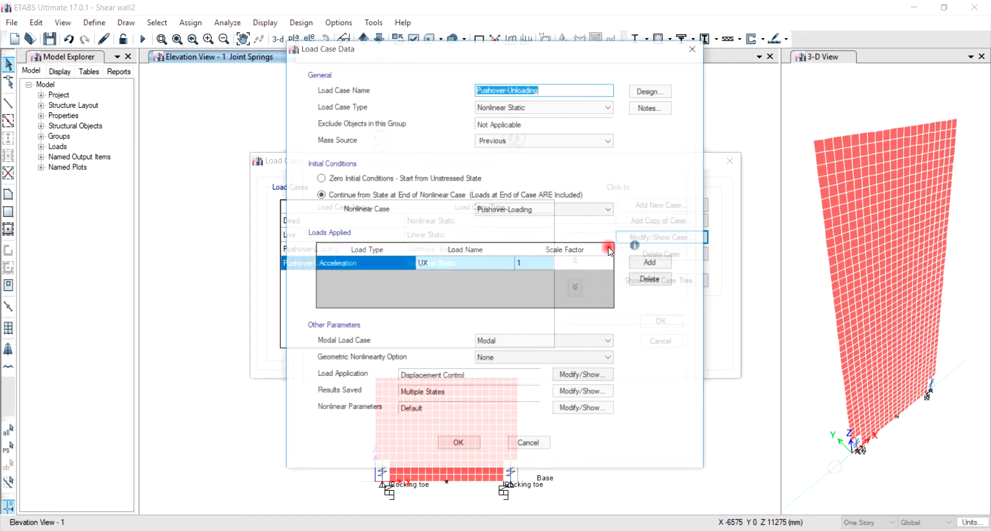
left_click(552, 89)
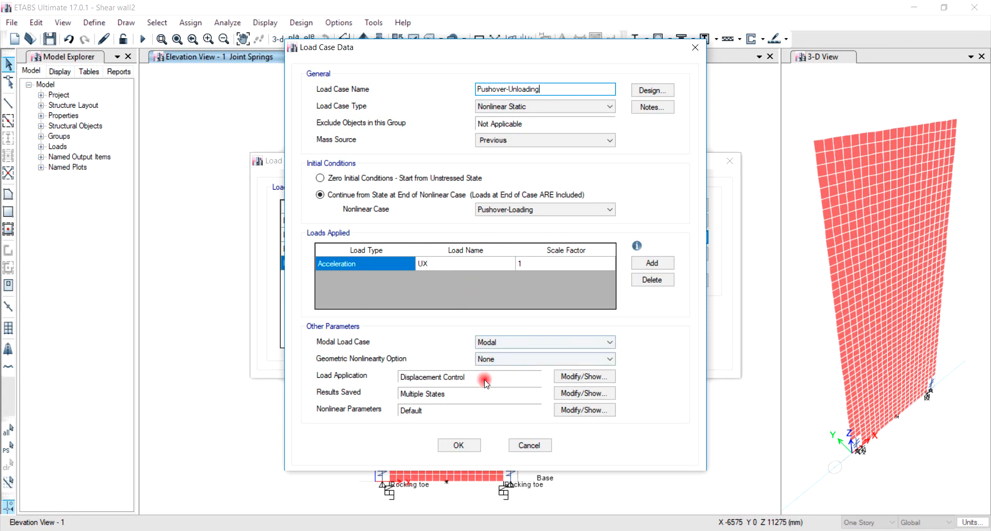
left_click(470, 446)
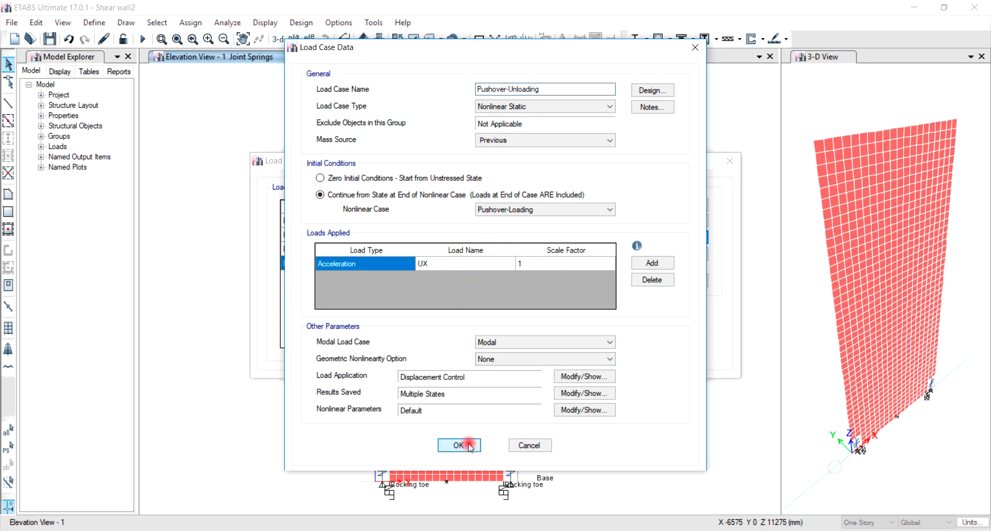
left_click(669, 322)
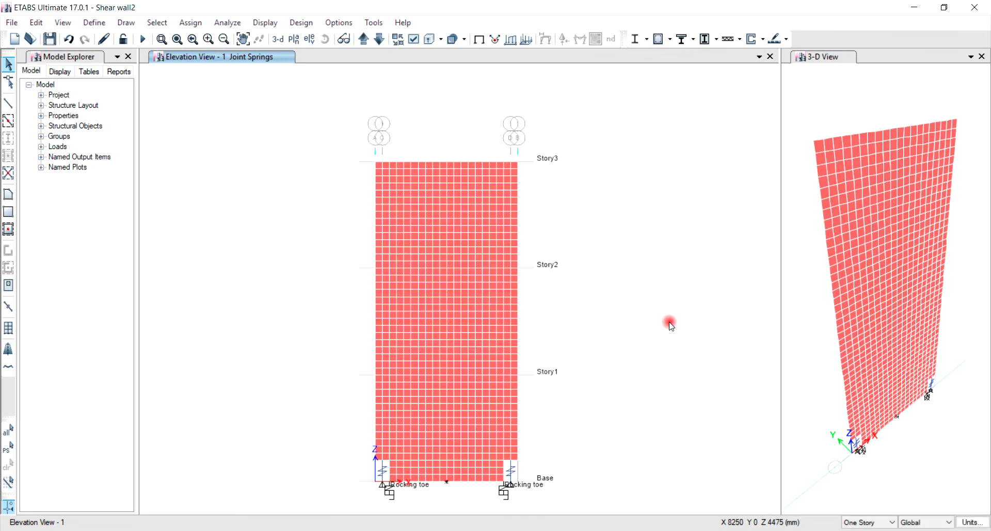
Step: Run the analysis and display the deformed shape of Pushover-Loading at step 100
left_click(143, 39)
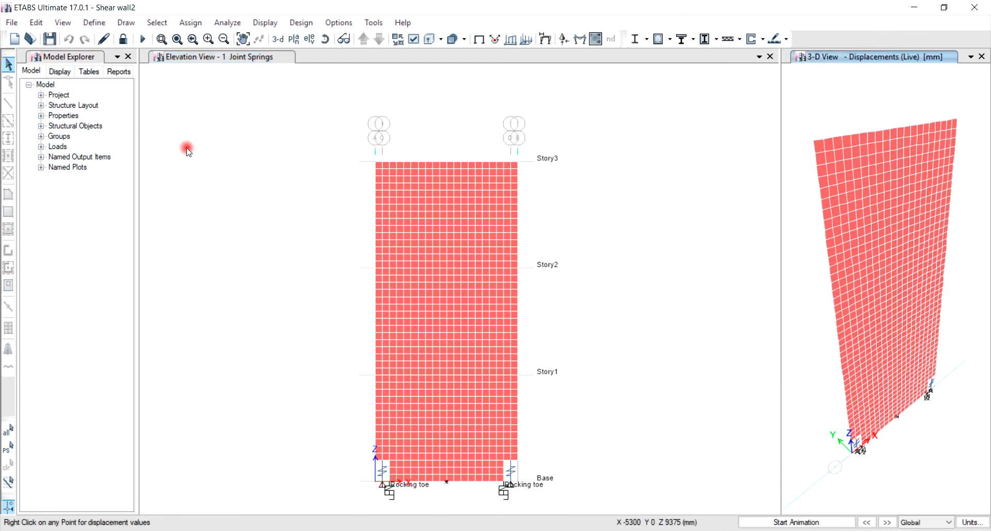
left_click(273, 58)
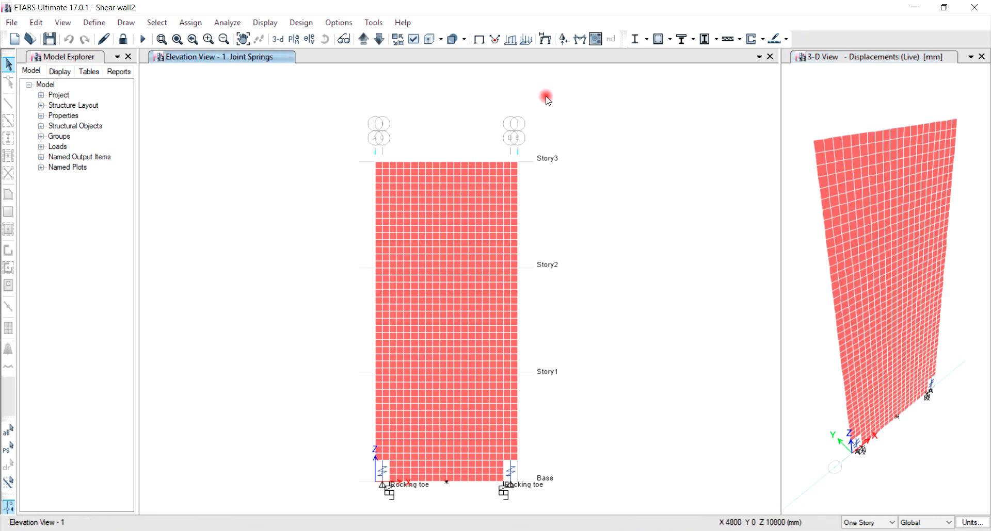
left_click(550, 43)
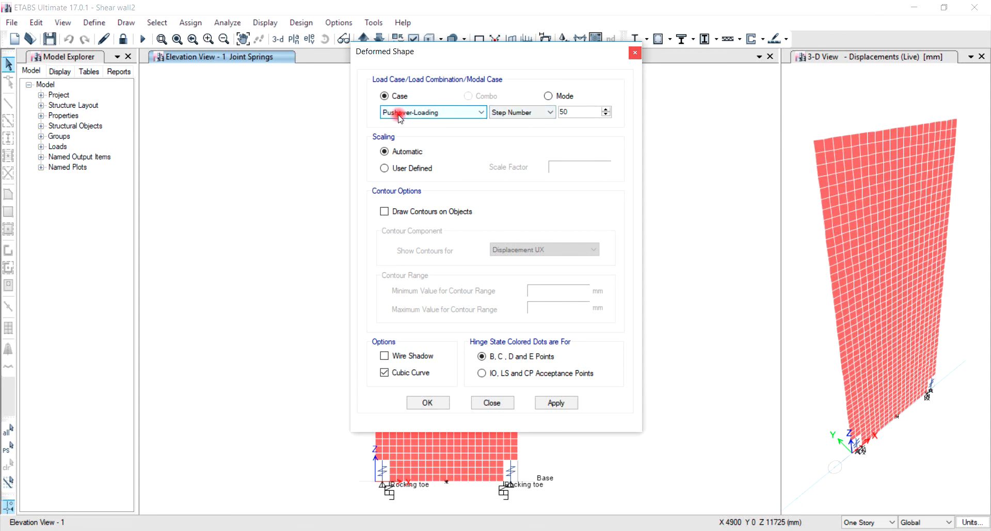
left_click_drag(582, 109, 550, 110)
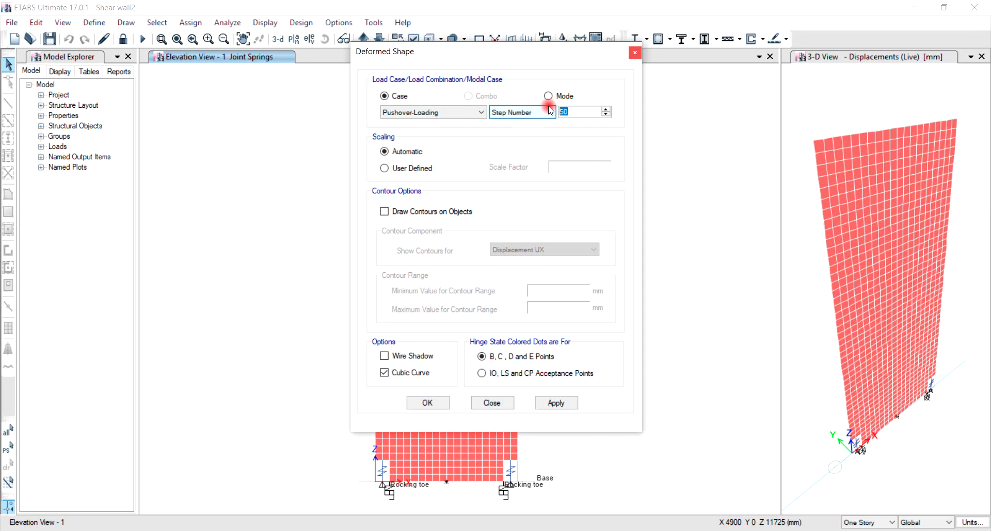
type("100")
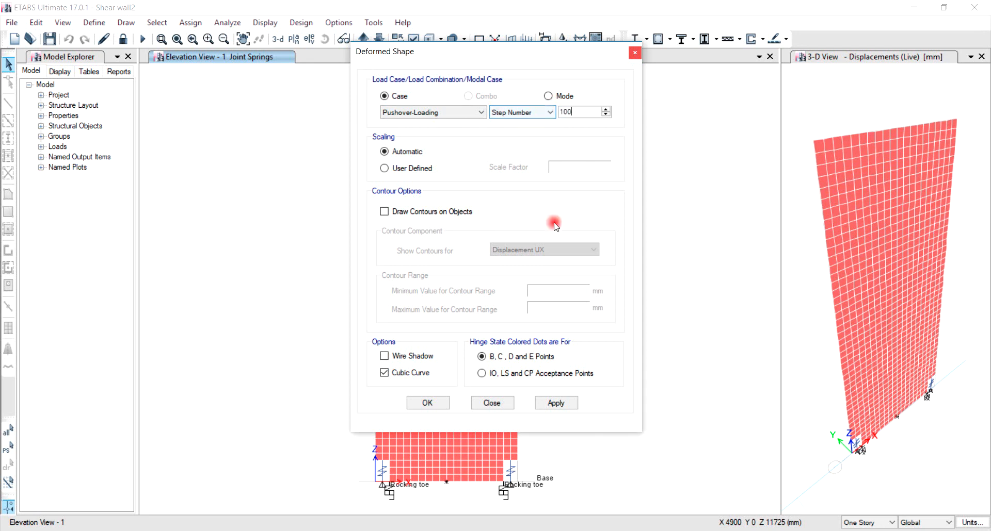
left_click(433, 402)
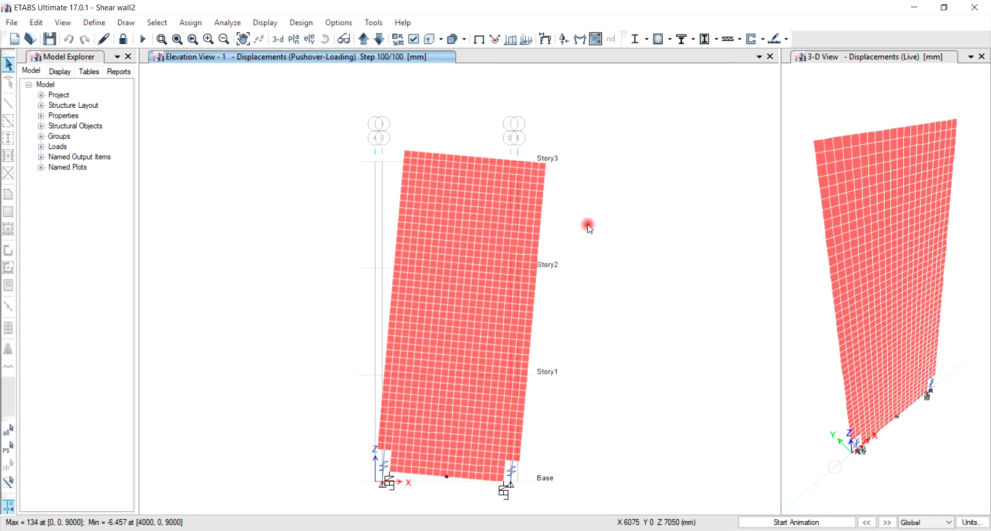
mouse_move(548, 166)
mouse_move(383, 453)
mouse_move(514, 463)
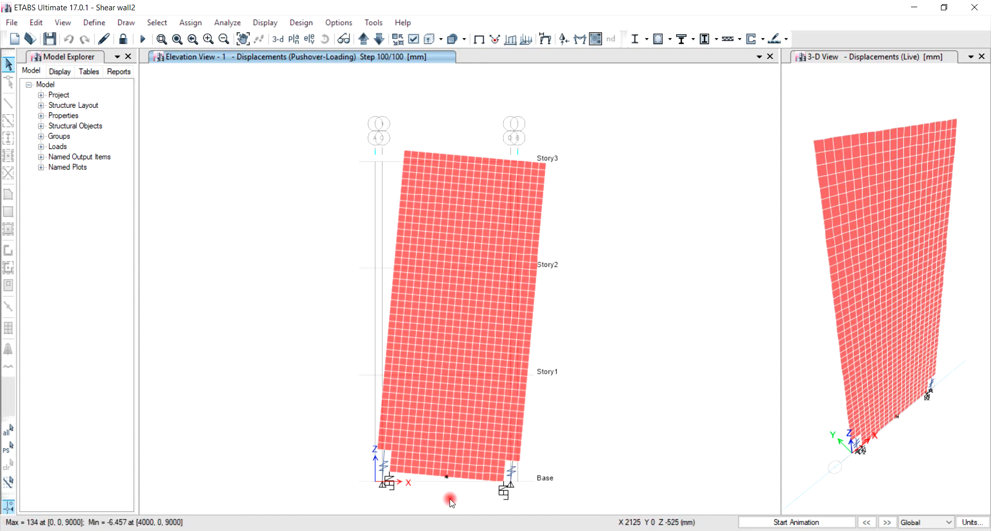
mouse_move(446, 478)
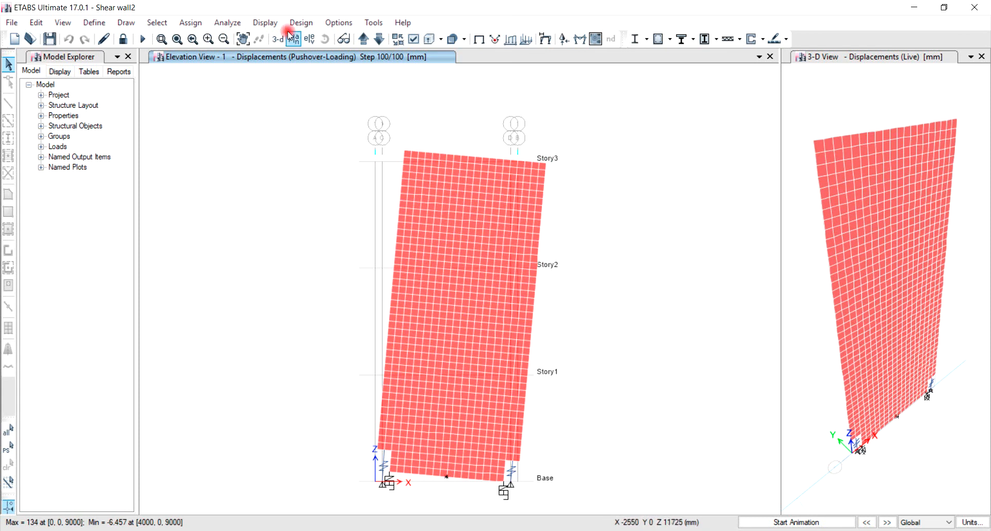
Step: Plot the link axial force versus deformation hysteresis under Pushover-Loading, switching the link from K3 to K4
left_click(265, 22)
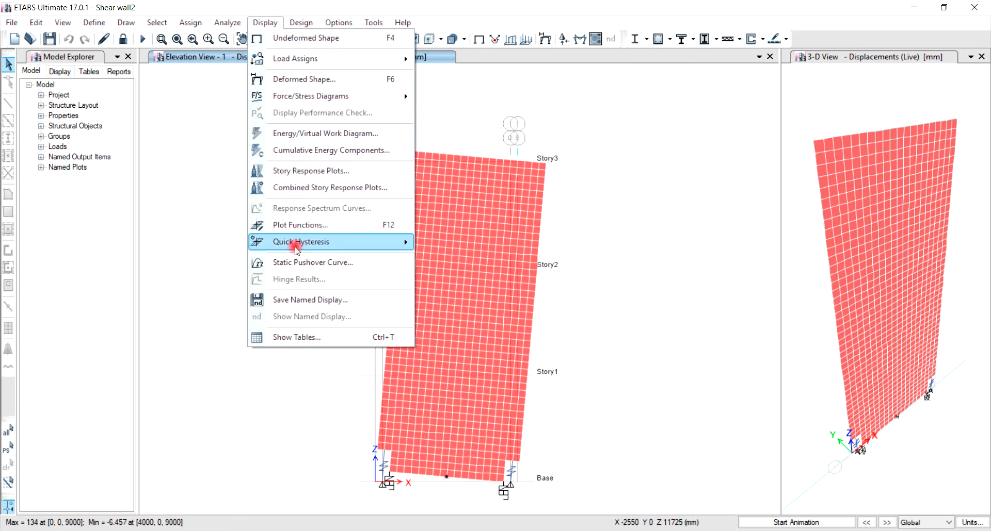
mouse_move(295, 243)
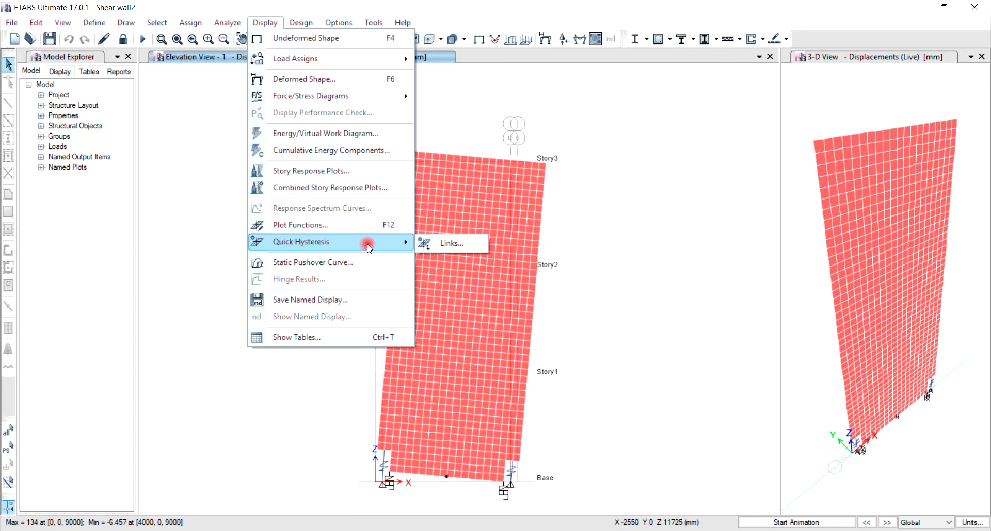
left_click(453, 246)
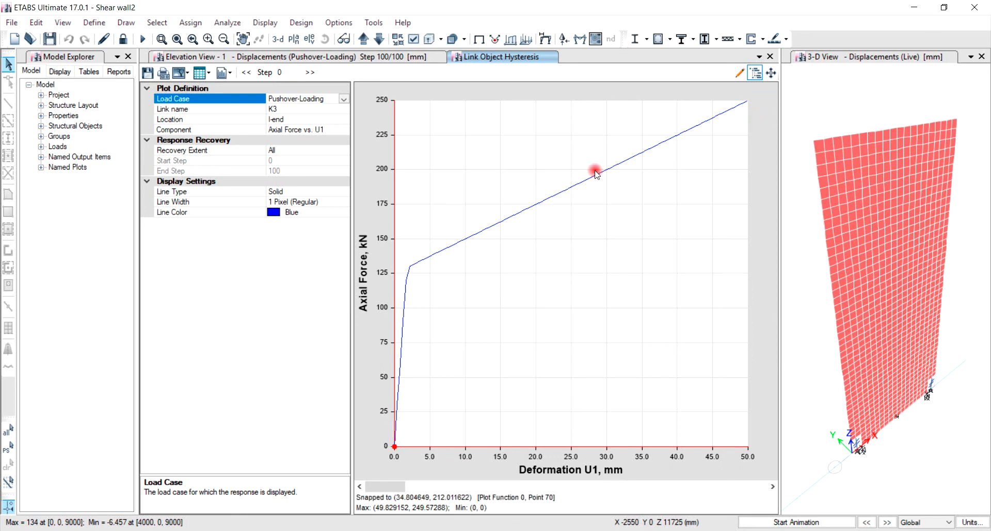
left_click(318, 110)
left_click(344, 109)
left_click(309, 133)
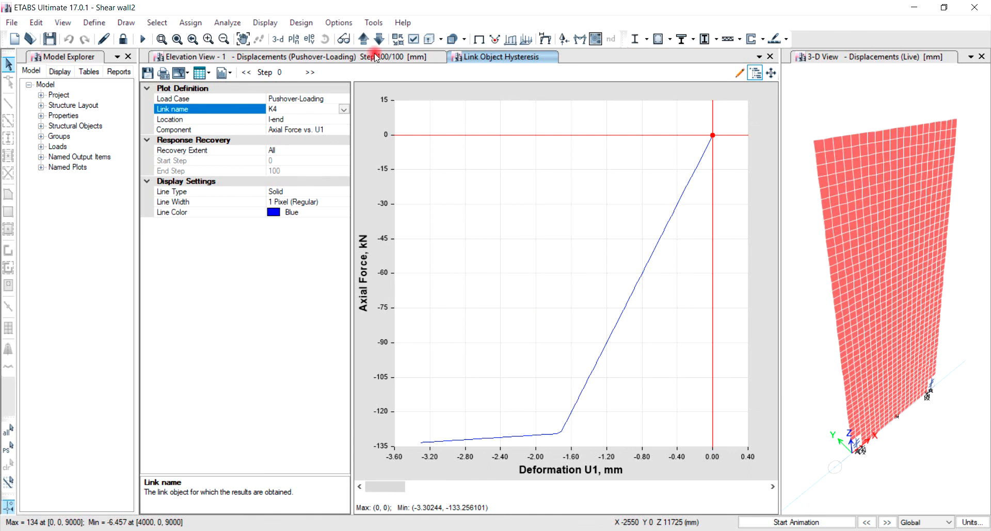
Step: Plot the static pushover curve of base shear versus monitored displacement, switching the load case to Pushover-Unloading
left_click(265, 23)
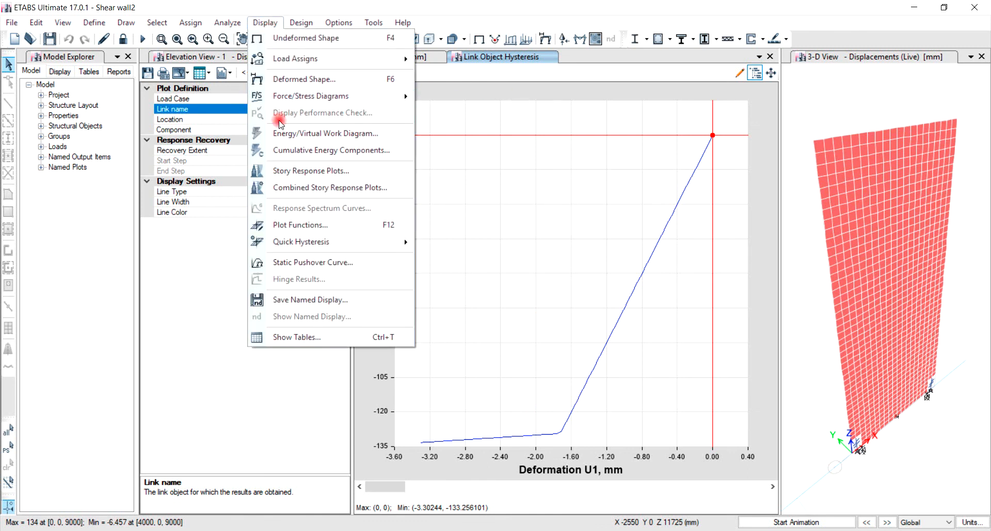
left_click(304, 264)
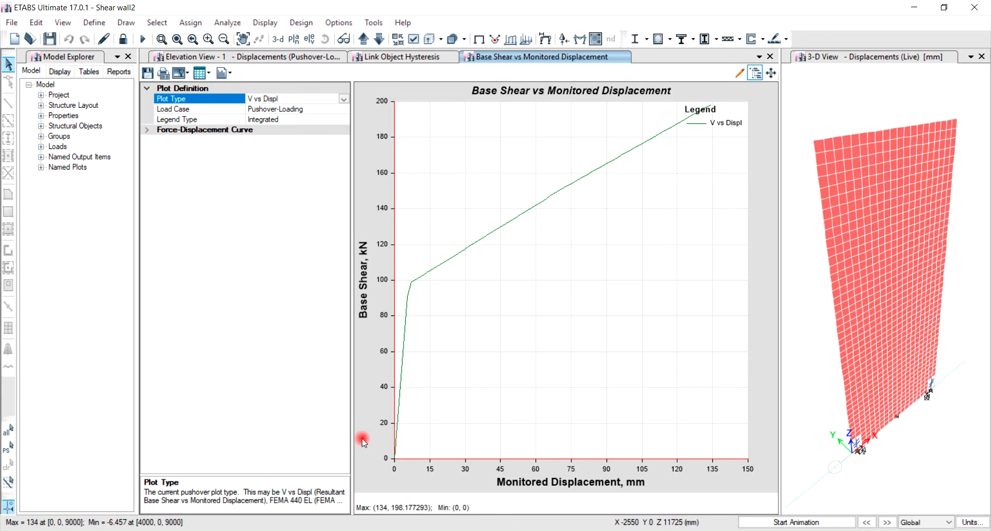
left_click(405, 340)
left_click(345, 110)
left_click(343, 110)
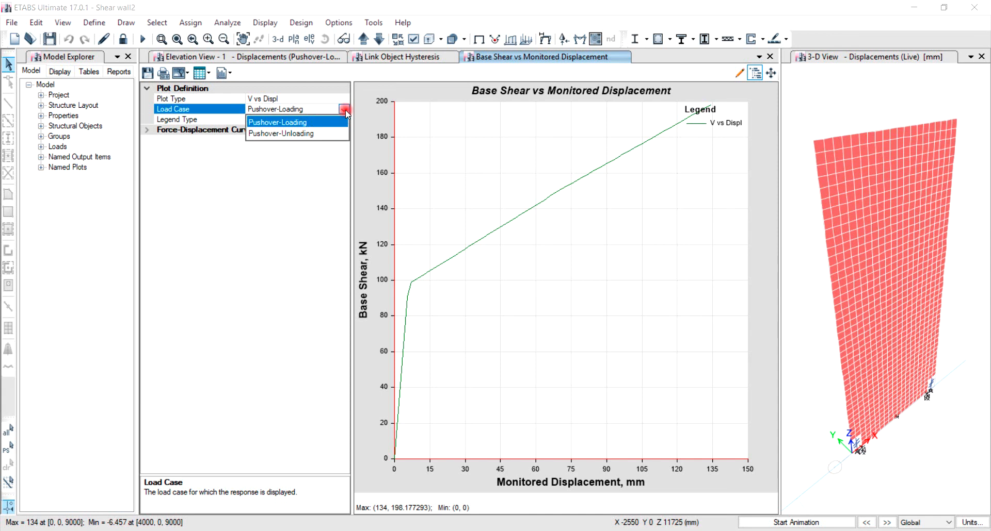
left_click(305, 133)
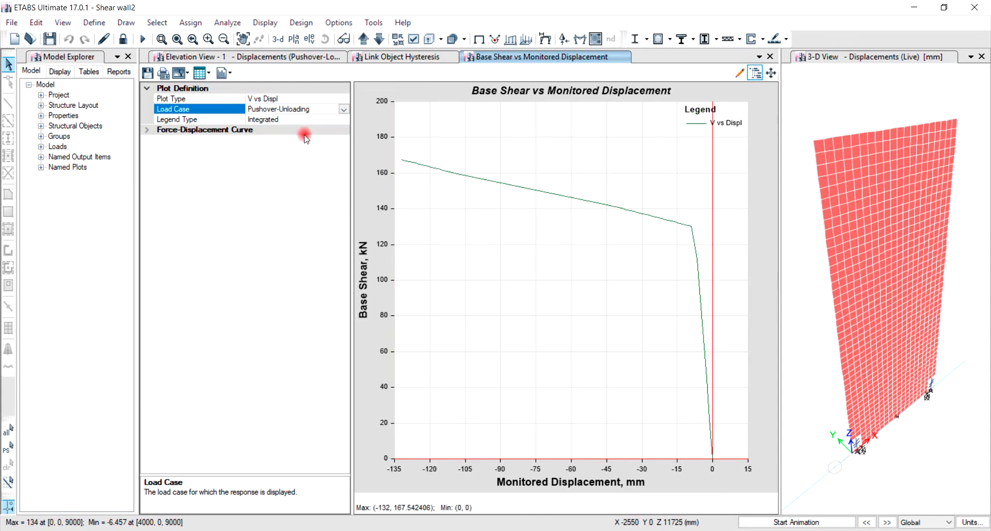